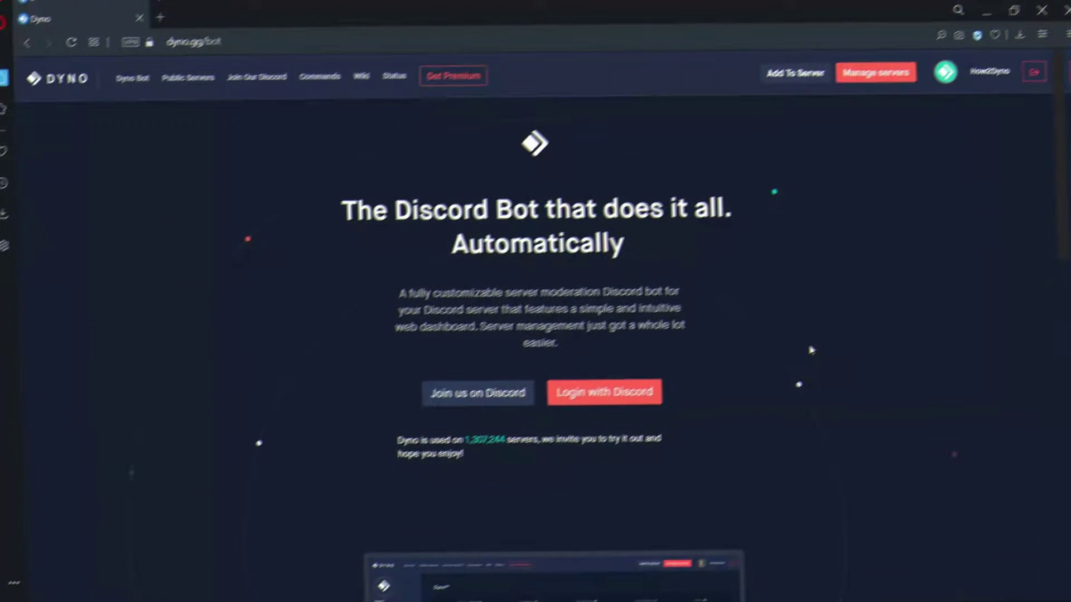
Step: Enable the Autoresponder module for the server from the Dyno dashboard's Modules list
{"action": "left_click", "coordinate": [886, 72]}
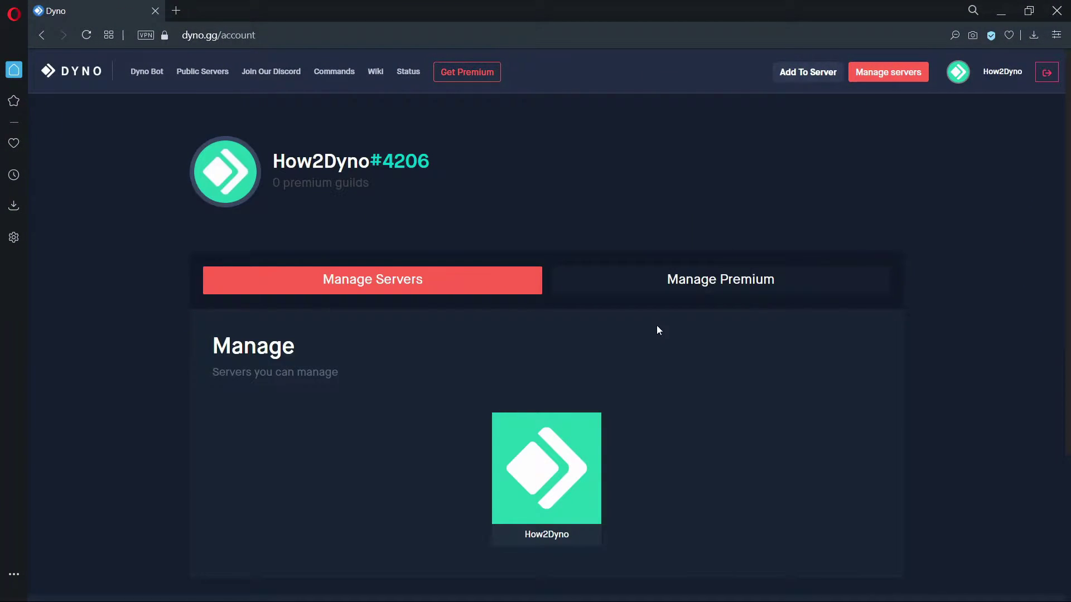
{"action": "left_click", "coordinate": [571, 445]}
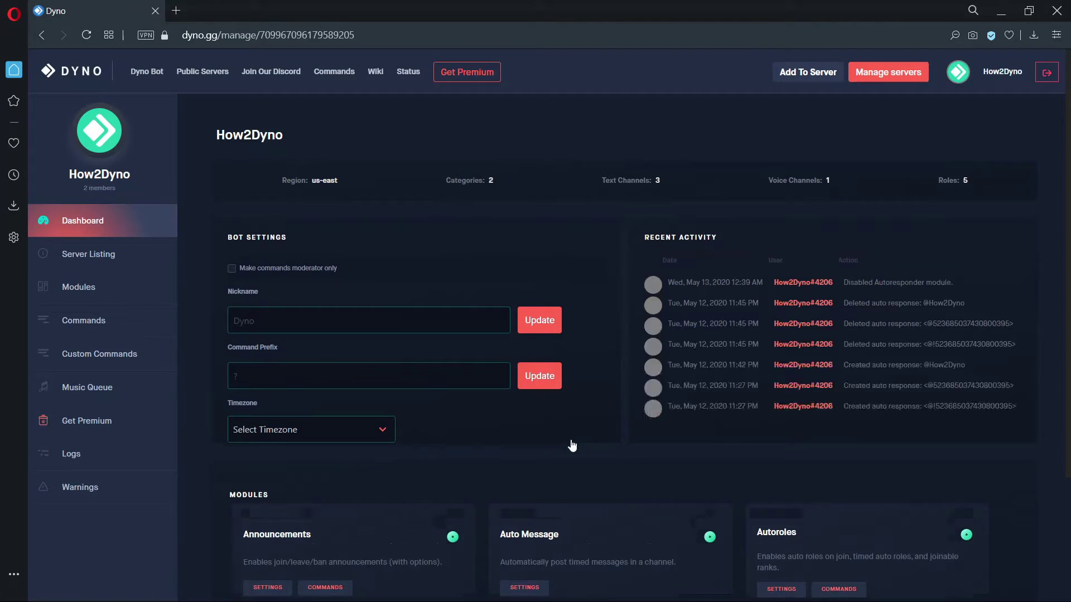
{"action": "left_click", "coordinate": [161, 292]}
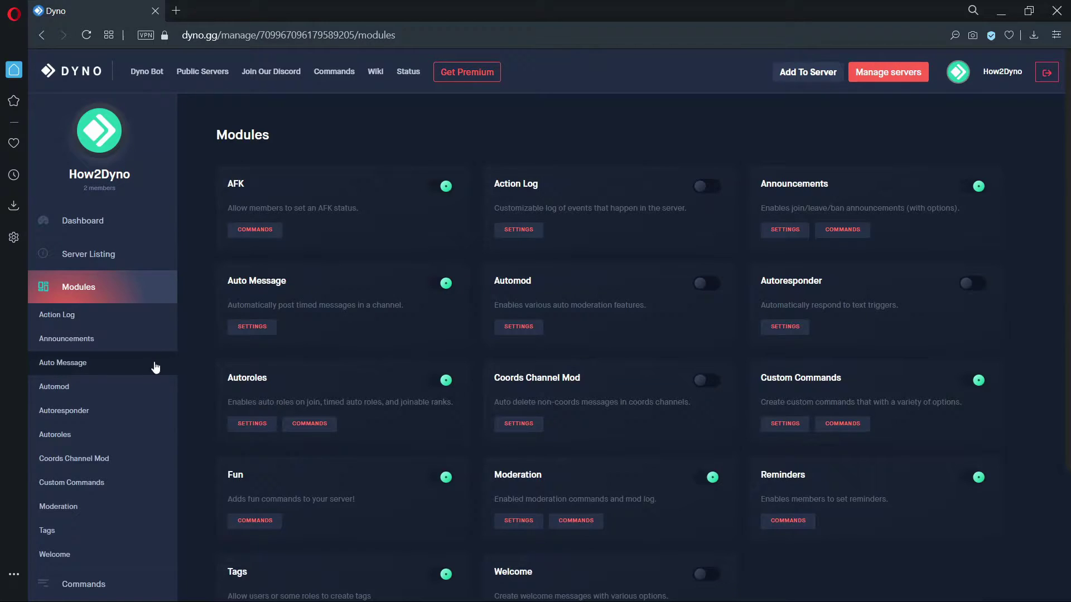
{"action": "left_click", "coordinate": [144, 413]}
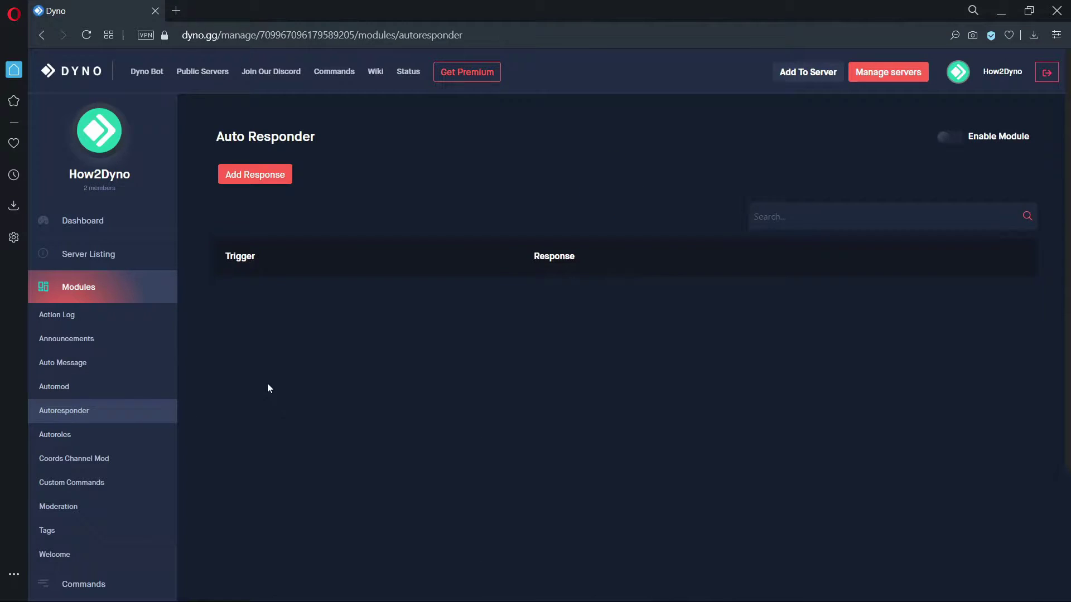
{"action": "left_click", "coordinate": [951, 137]}
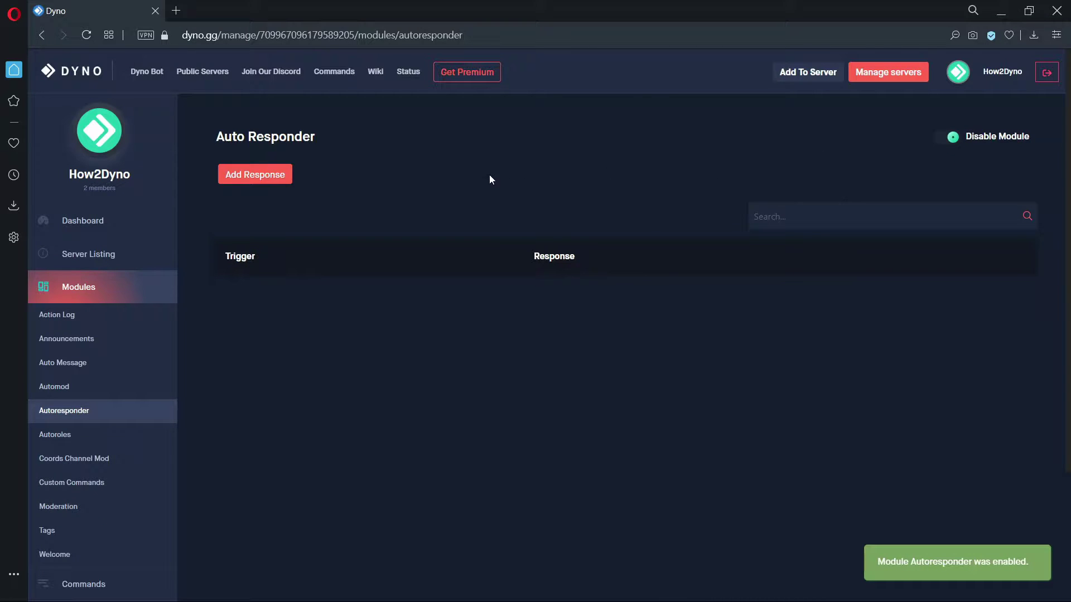
Step: Start a new auto response and paste the copied user mention code as its Command
{"action": "left_click", "coordinate": [272, 174]}
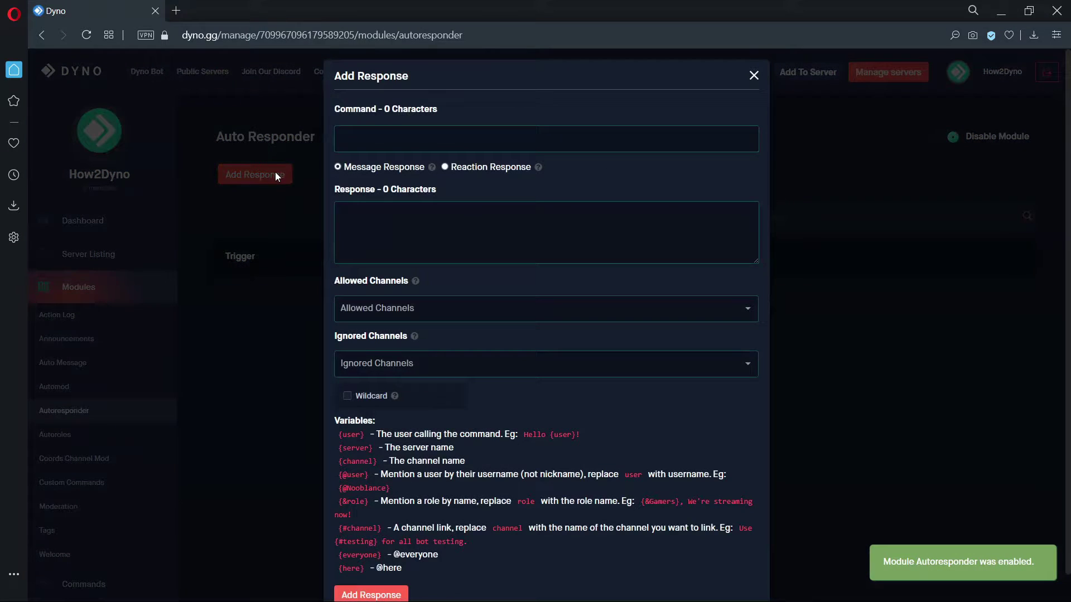
{"action": "left_click", "coordinate": [356, 141]}
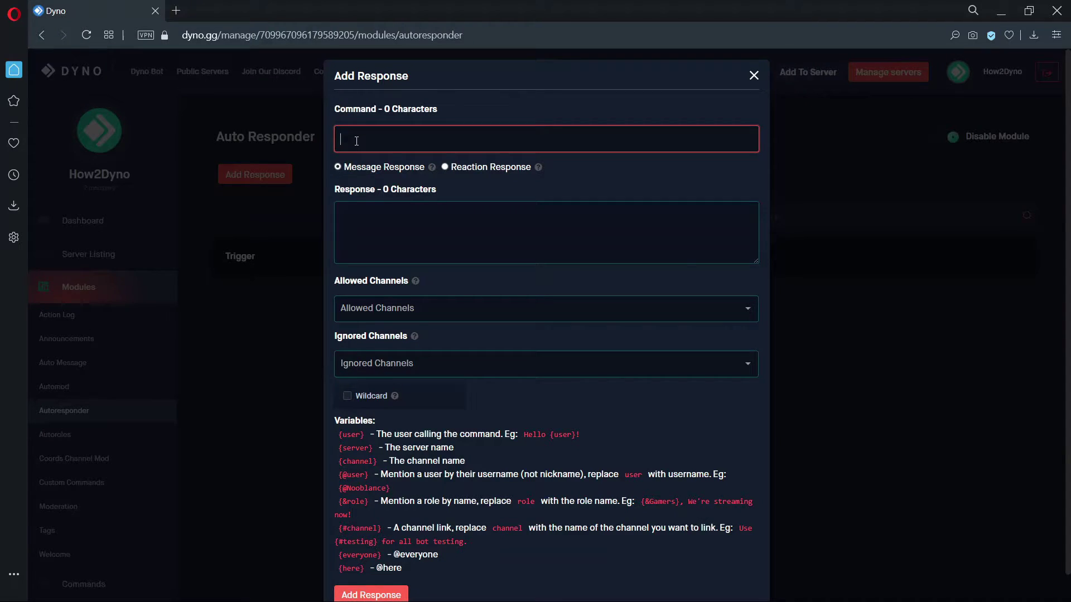
{"action": "key", "text": "ctrl+v"}
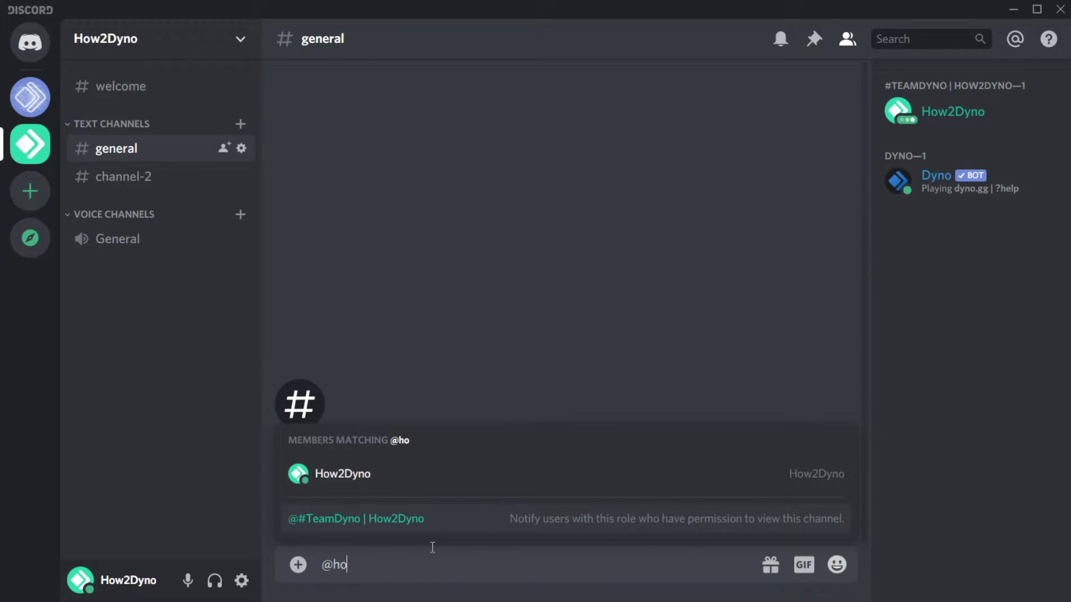
Step: Send a backslash-escaped member mention in #general to reveal its raw mention code, then select it
{"action": "key", "text": "Tab"}
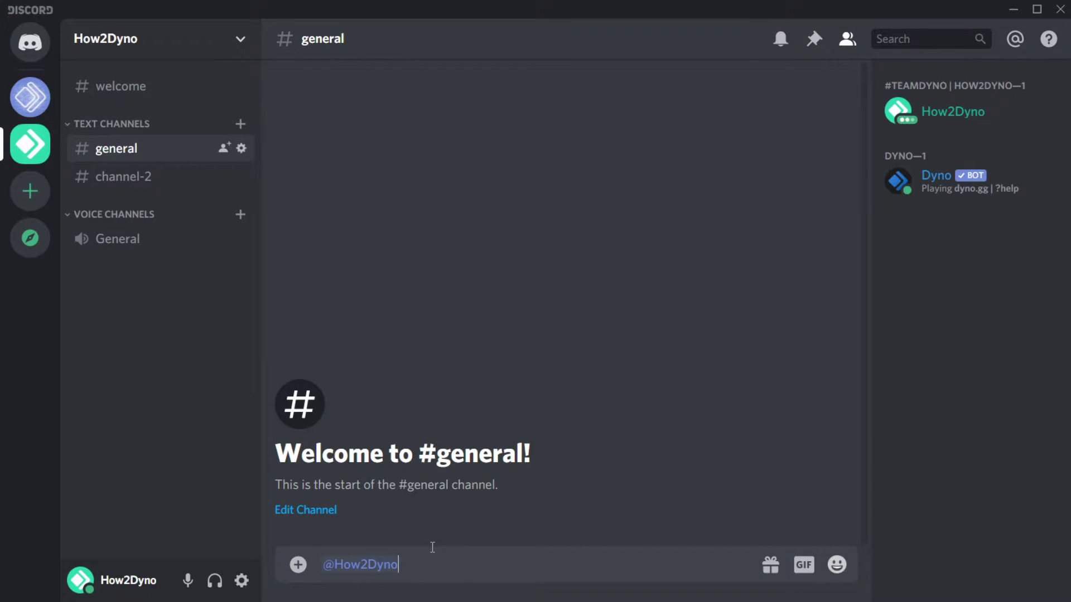
{"action": "key", "text": "Home"}
{"action": "type", "text": "\\"}
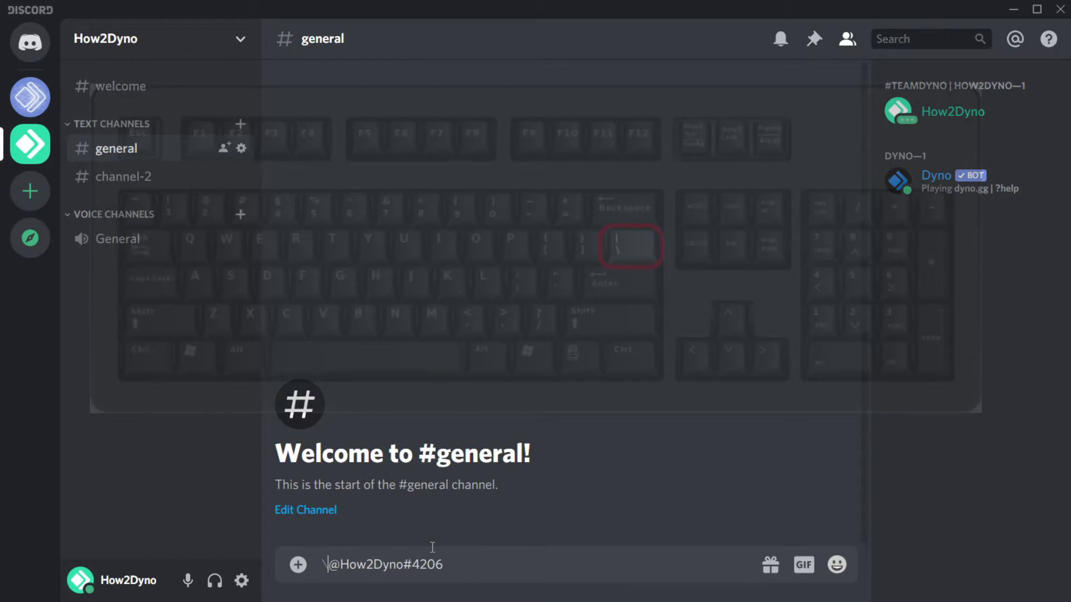
{"action": "key", "text": "Return"}
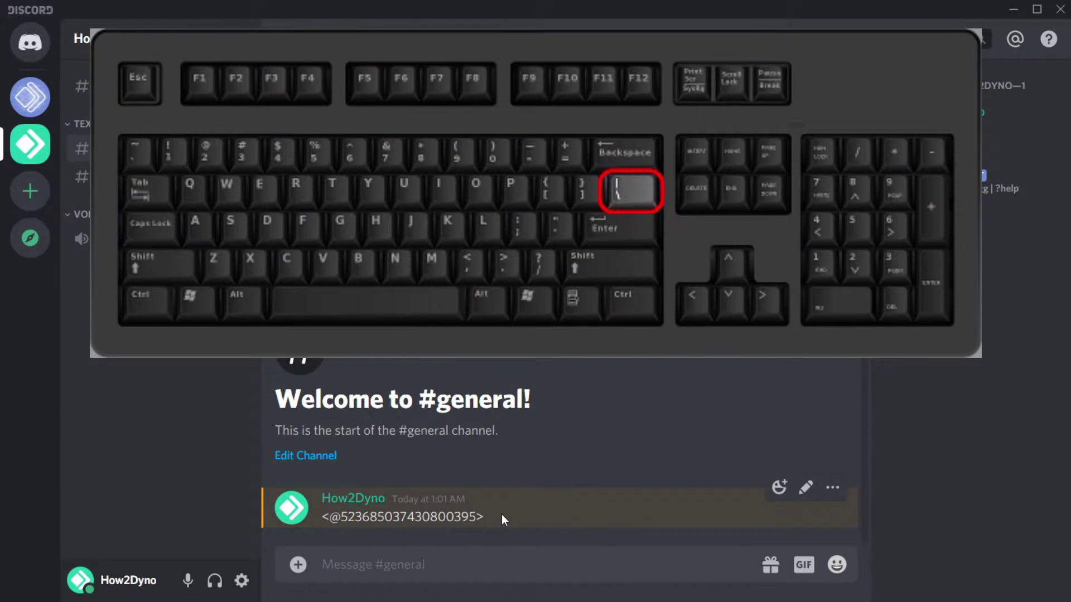
{"action": "left_click_drag", "start_coordinate": [501, 515], "coordinate": [323, 519]}
{"action": "key", "text": "ctrl+c"}
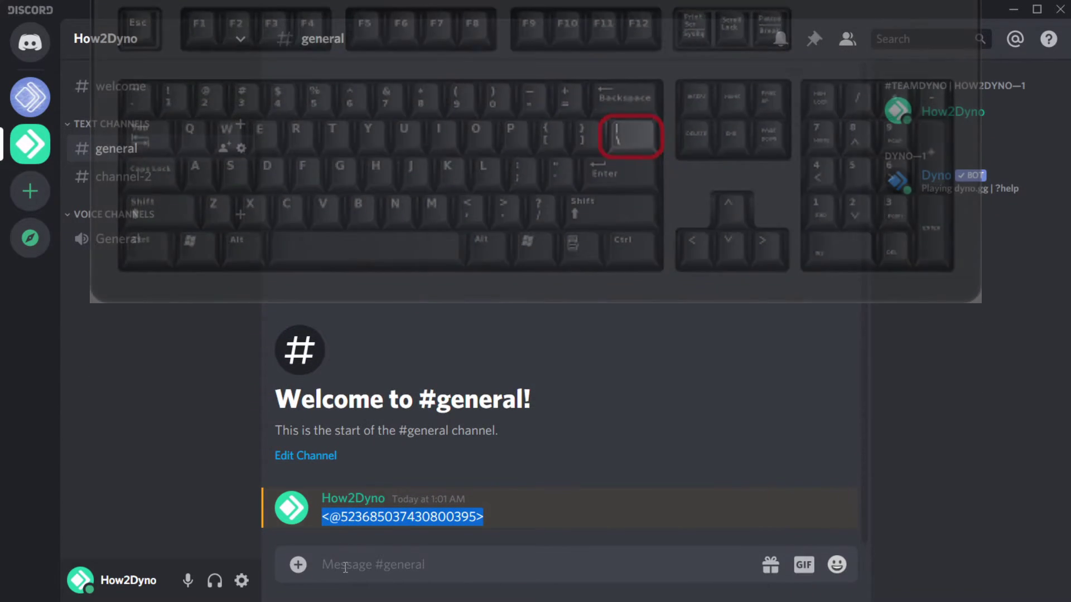
{"action": "left_click", "coordinate": [345, 567]}
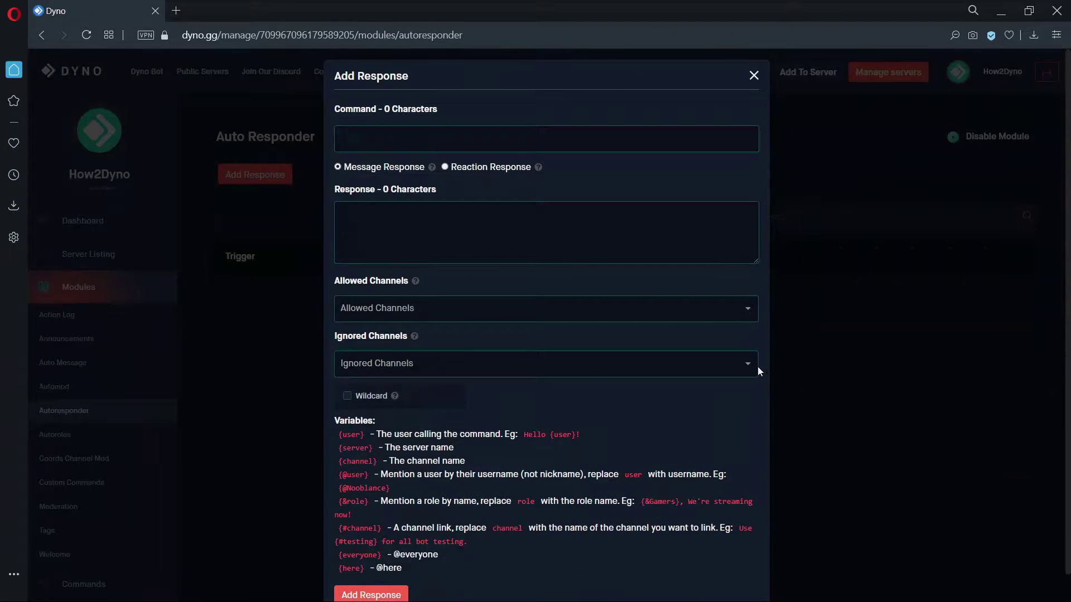
Step: Paste the raw mention code into Command and insert '!' right after the @
{"action": "left_click", "coordinate": [649, 137]}
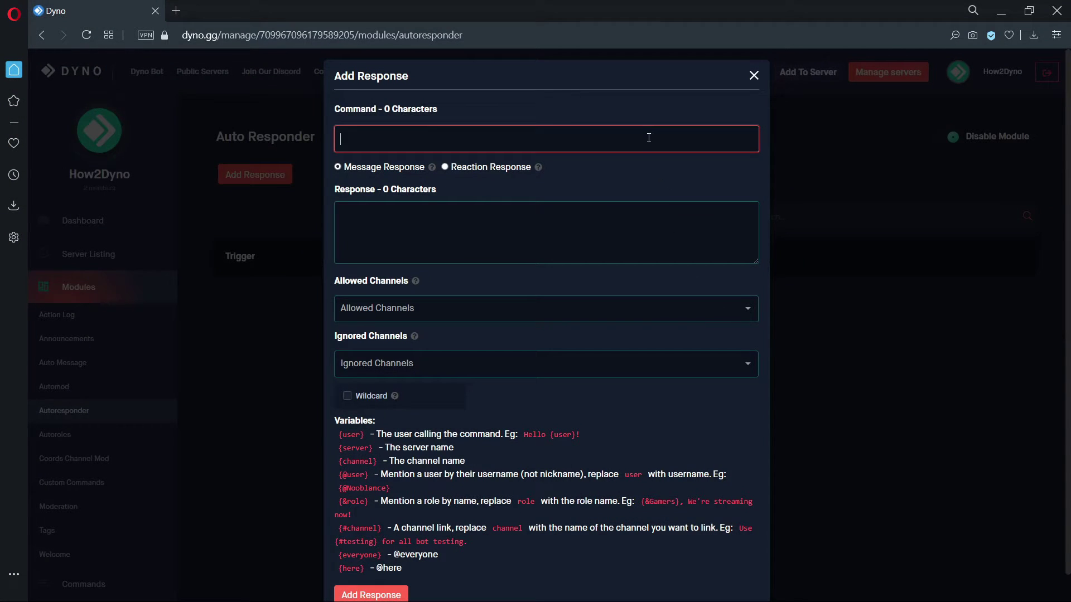
{"action": "key", "text": "ctrl+v"}
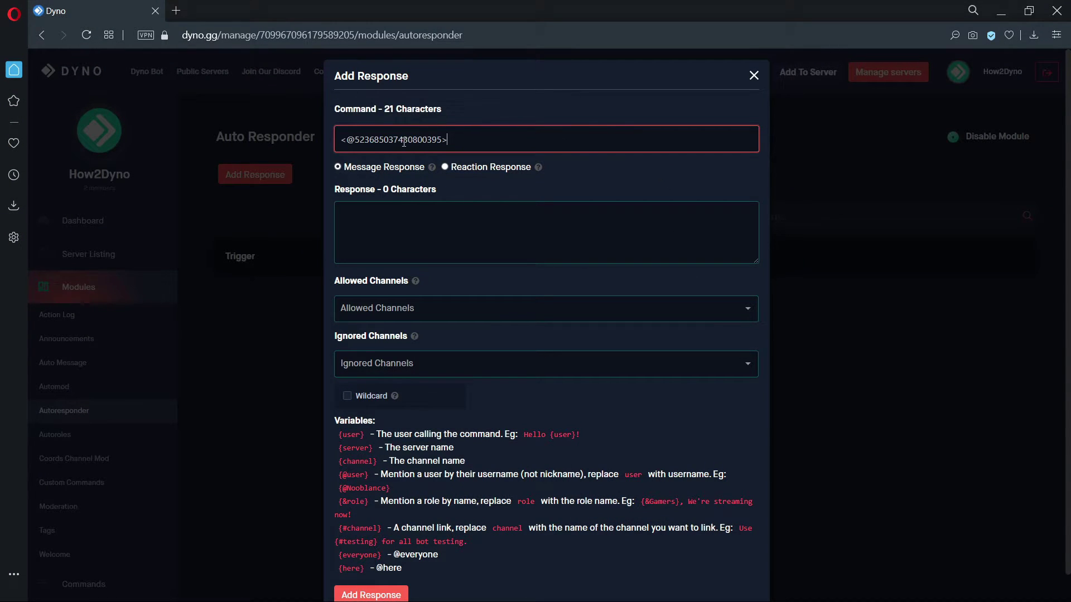
{"action": "left_click", "coordinate": [354, 139]}
{"action": "type", "text": "!"}
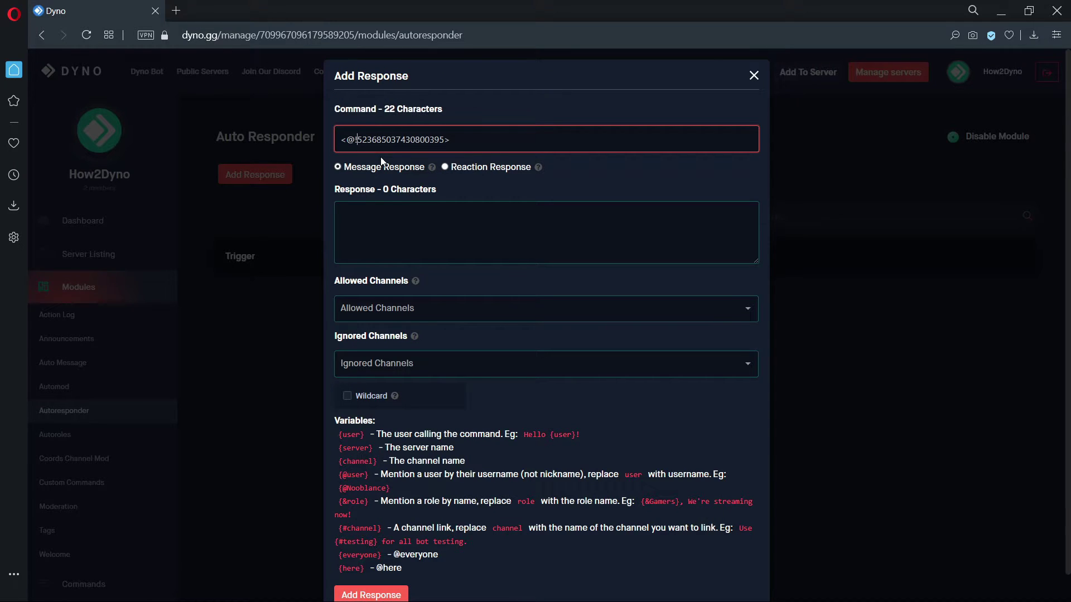
Step: Enter 'This is a test!' as the reply text, removing a stray @
{"action": "left_click", "coordinate": [381, 223]}
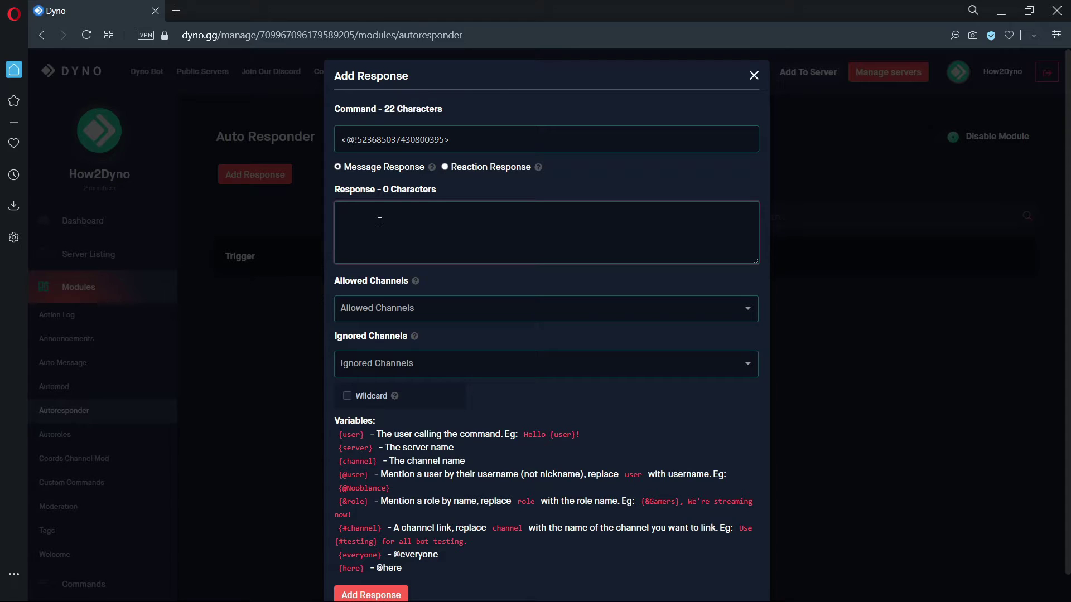
{"action": "left_click", "coordinate": [356, 141]}
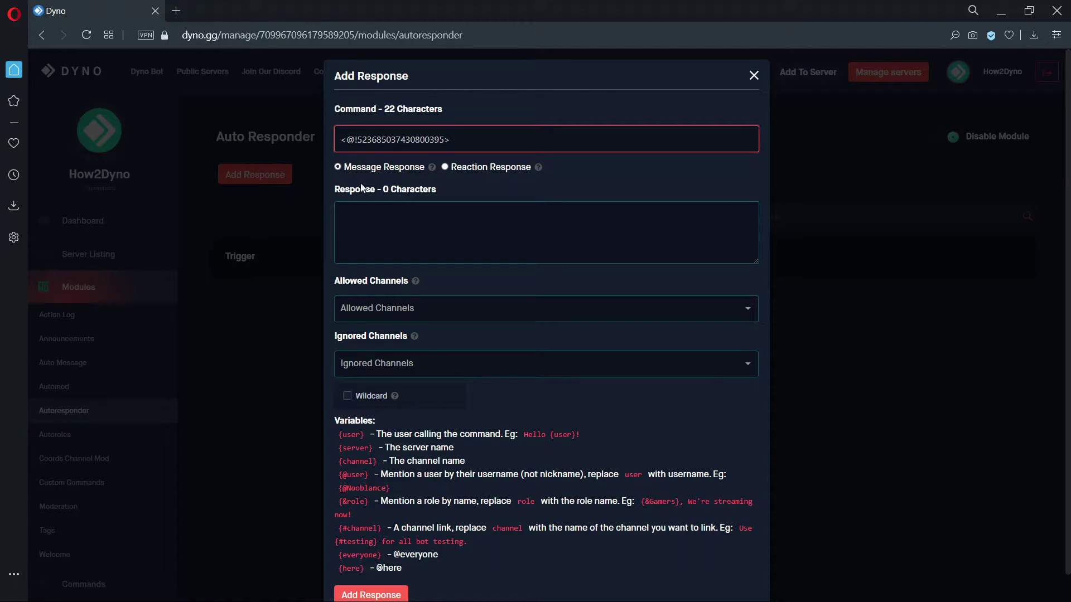
{"action": "left_click", "coordinate": [366, 221]}
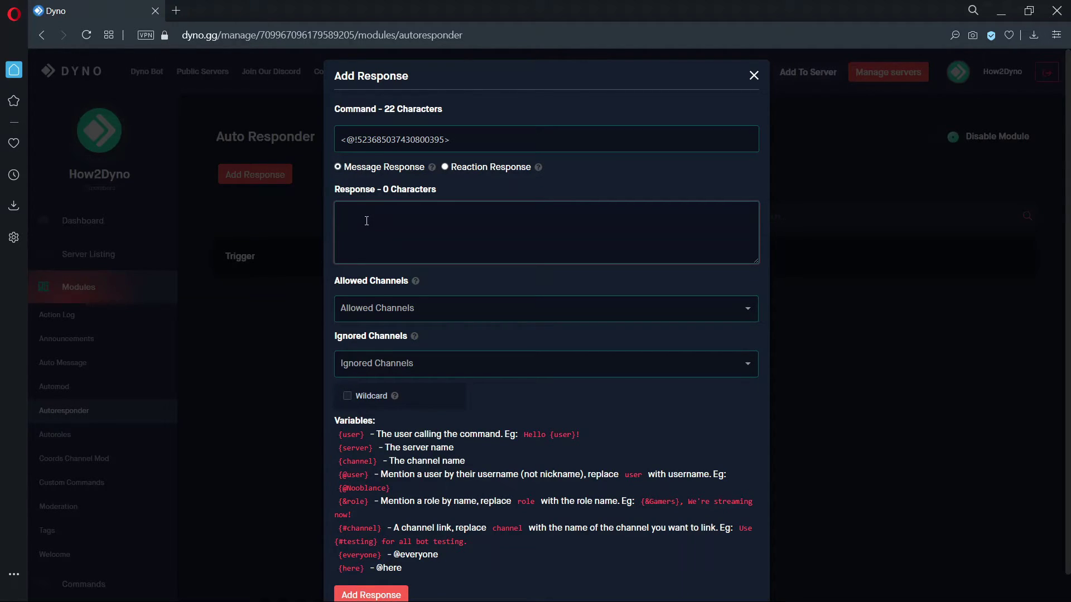
{"action": "type", "text": "This is a test@!"}
{"action": "key", "text": "Left"}
{"action": "key", "text": "BackSpace"}
Step: Leave Allowed and Ignored Channels empty, enable Wildcard, and save the mention response
{"action": "left_click", "coordinate": [384, 300]}
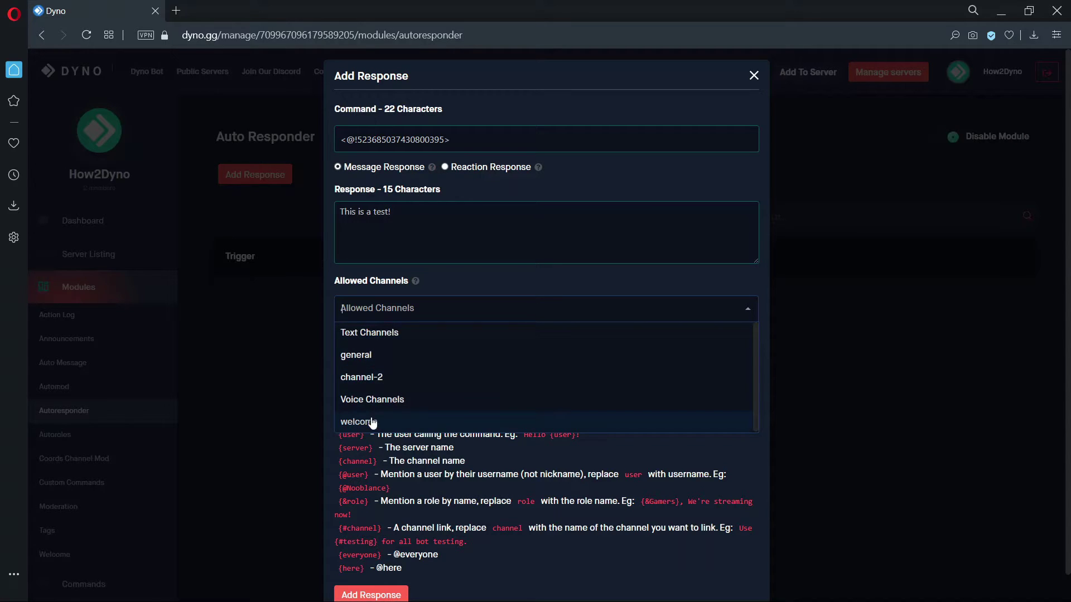
{"action": "scroll", "coordinate": [397, 438], "scroll_direction": "down", "scroll_amount": 1}
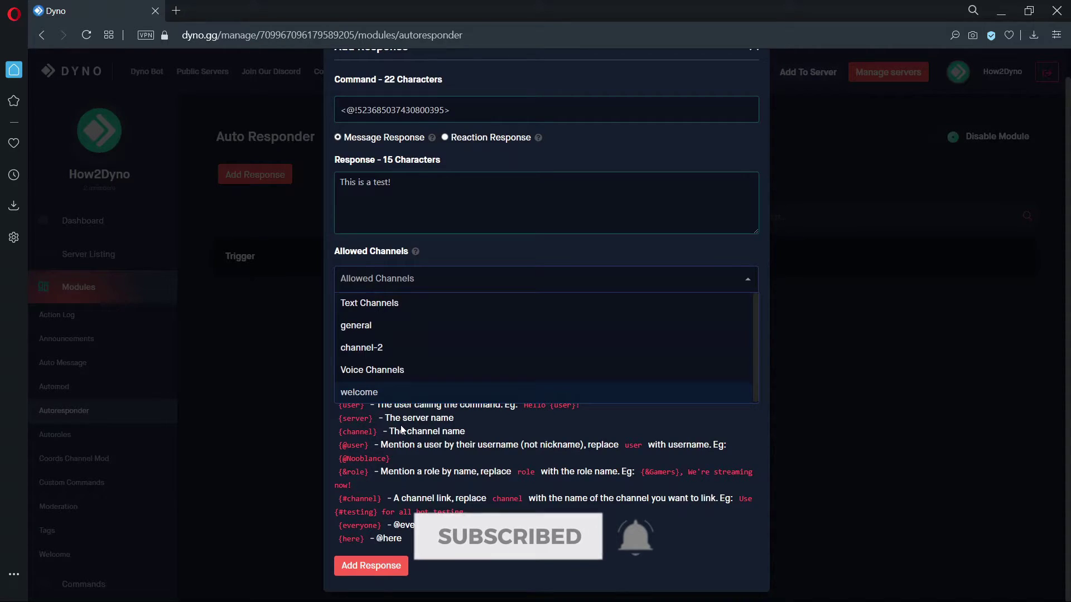
{"action": "left_click", "coordinate": [401, 424]}
{"action": "left_click", "coordinate": [424, 342]}
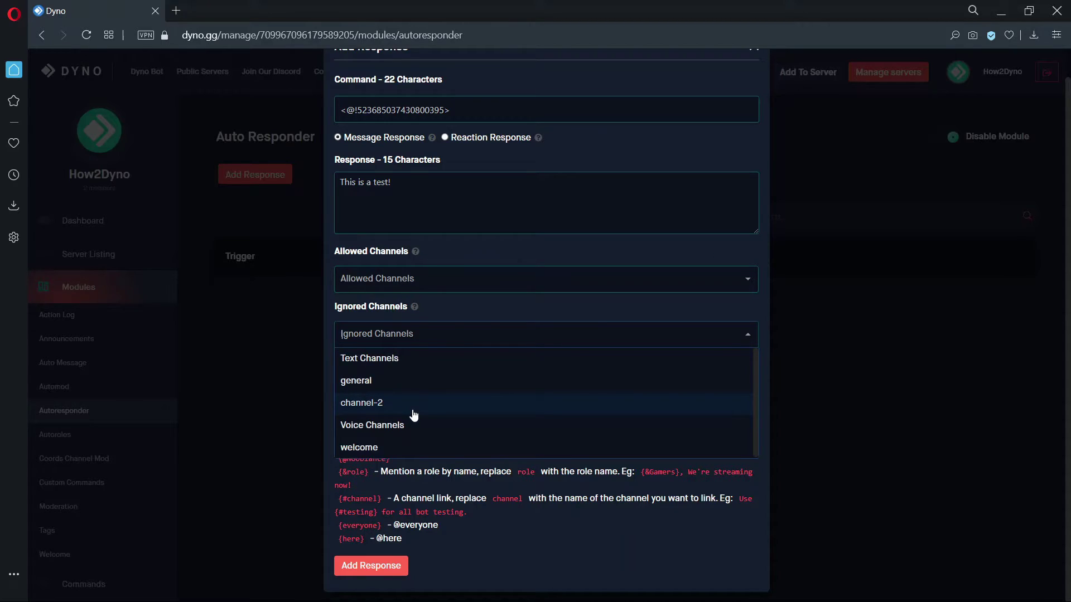
{"action": "left_click", "coordinate": [406, 471]}
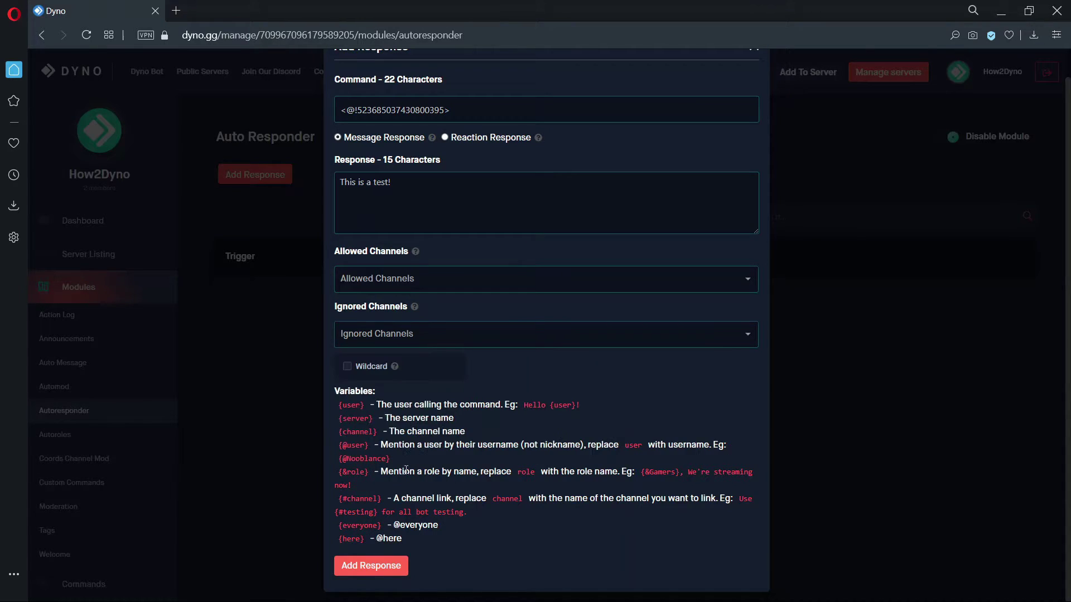
{"action": "left_click", "coordinate": [362, 368]}
{"action": "left_click", "coordinate": [368, 566]}
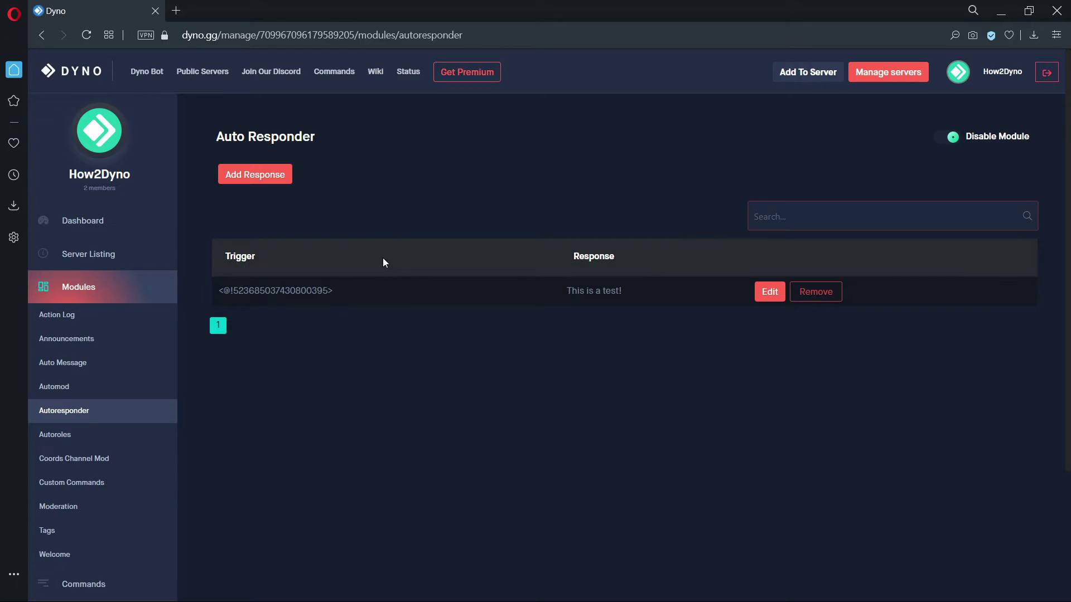
Step: Add an auto response with trigger 'Test' replying 'Test 1'
{"action": "left_click", "coordinate": [277, 179]}
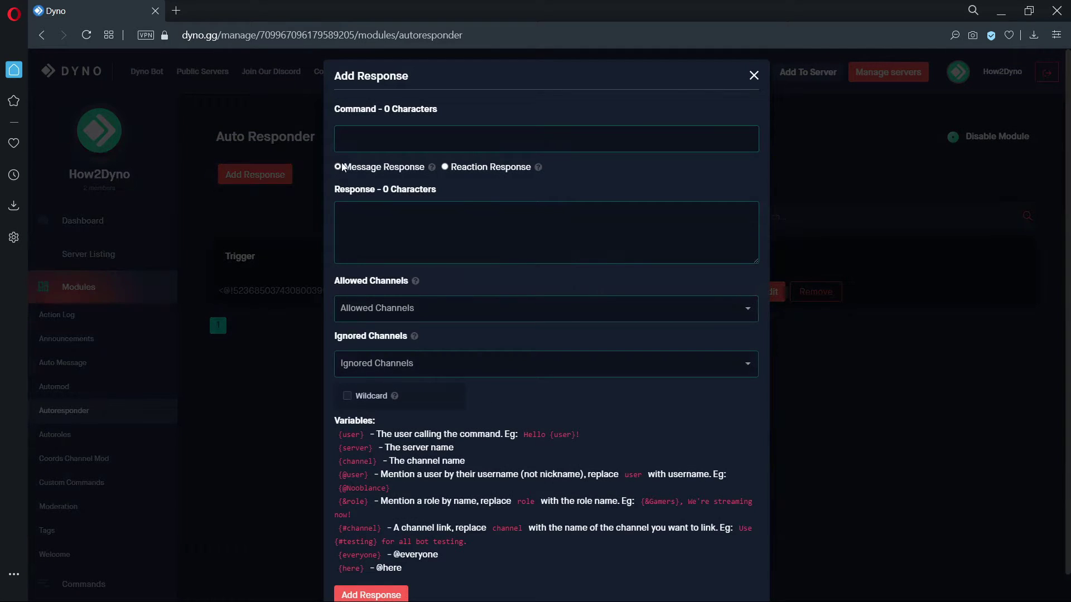
{"action": "left_click", "coordinate": [362, 141]}
{"action": "type", "text": "Test"}
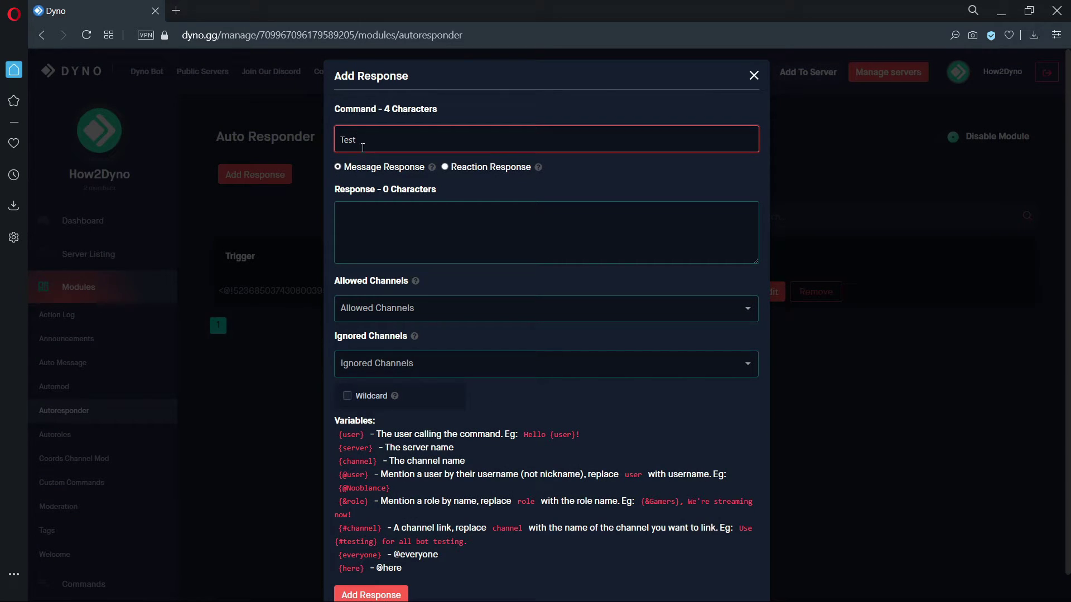
{"action": "left_click", "coordinate": [364, 220]}
{"action": "type", "text": "Test "}
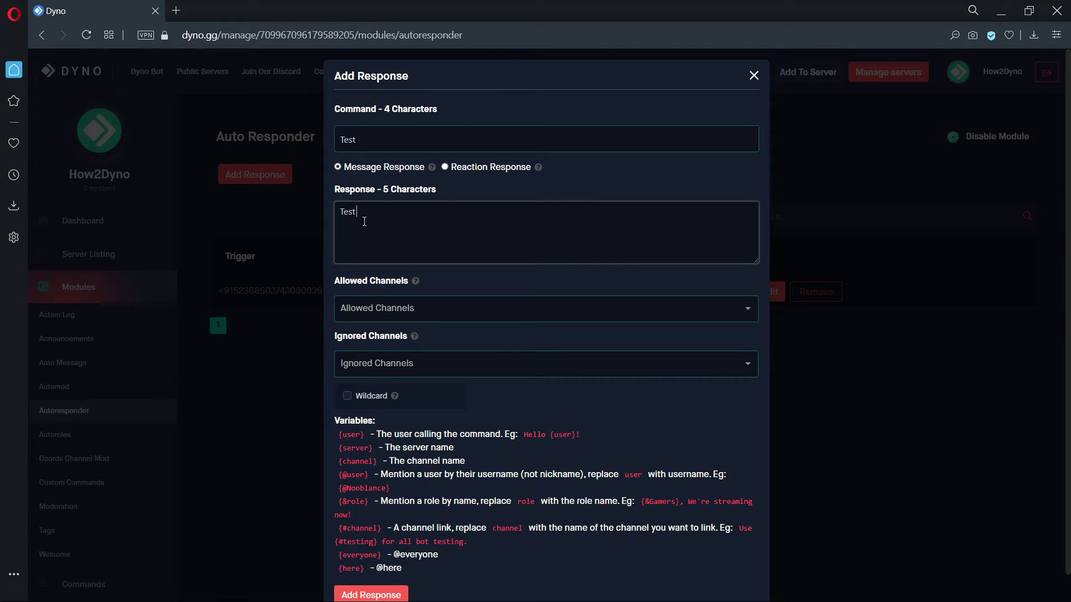
{"action": "type", "text": "1"}
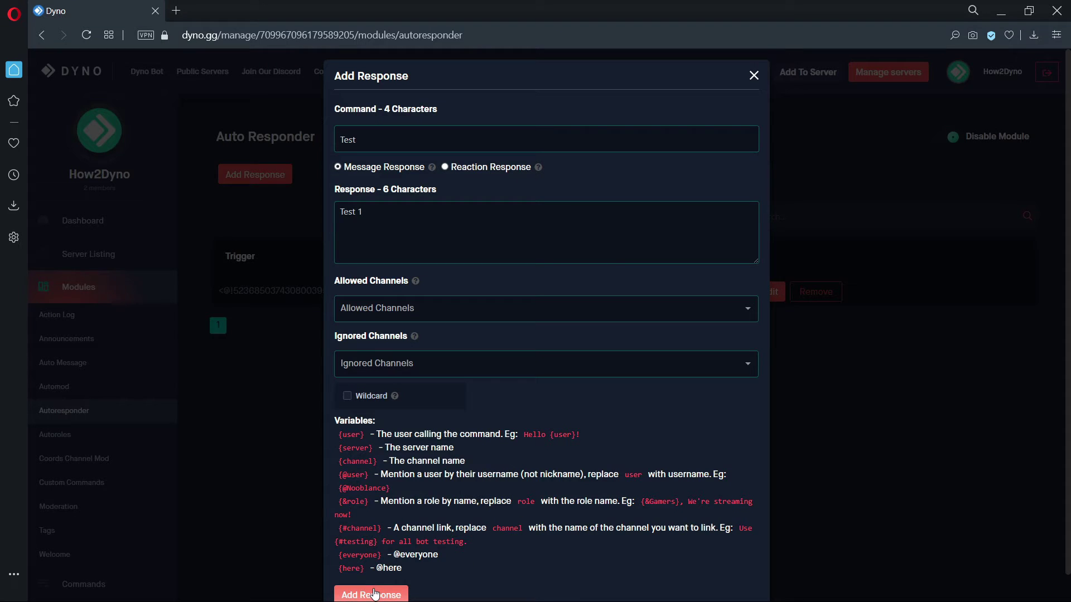
{"action": "left_click", "coordinate": [371, 586]}
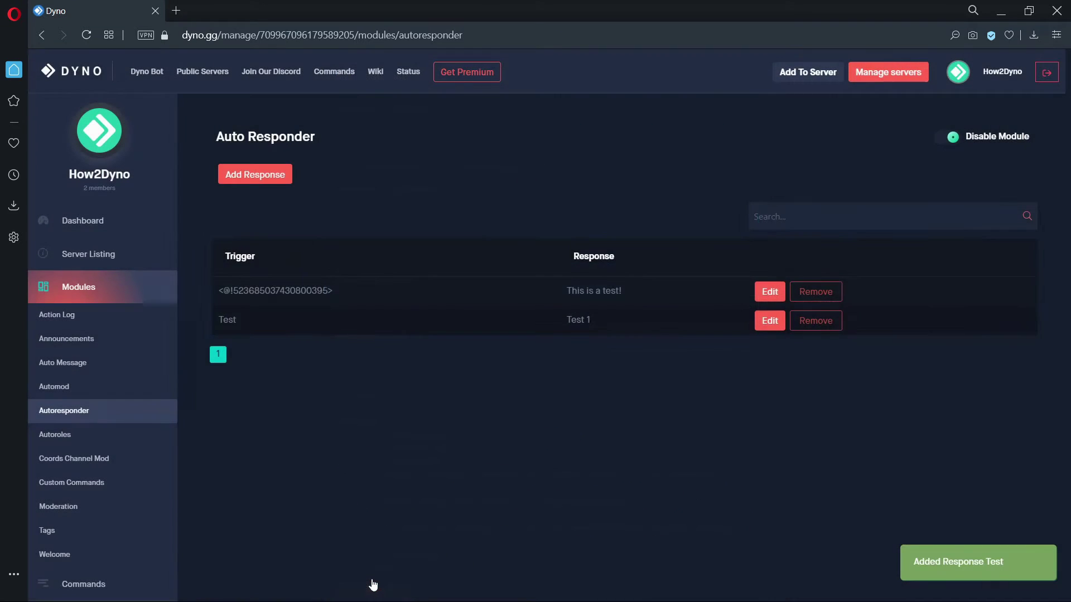
Step: Add an auto response replying 'Test 2', changing its trigger to 'Test2' after the duplicate error
{"action": "left_click", "coordinate": [283, 180]}
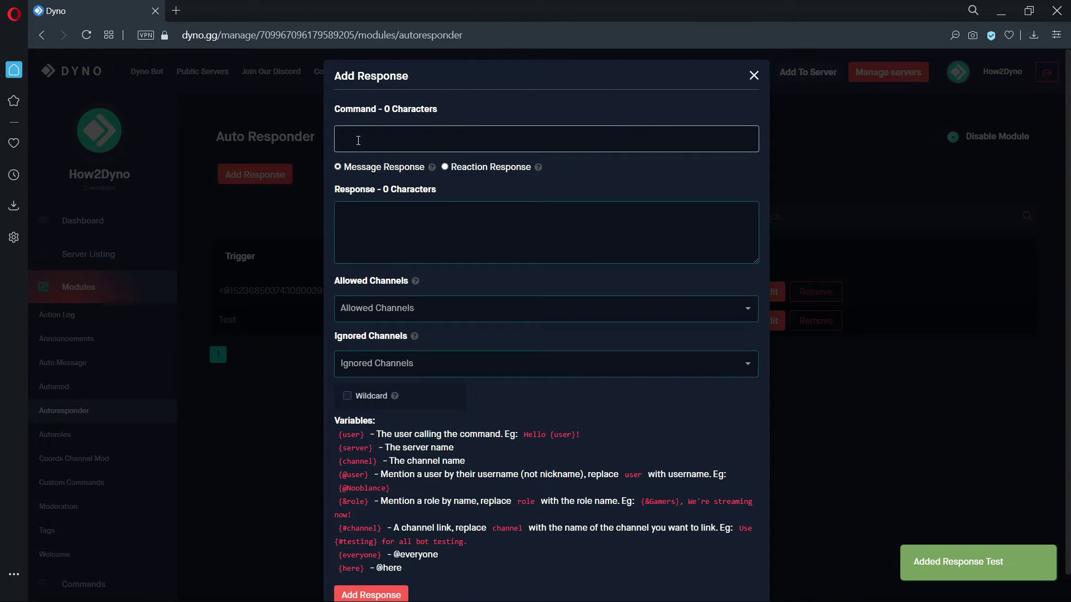
{"action": "left_click", "coordinate": [358, 140]}
{"action": "type", "text": "Test"}
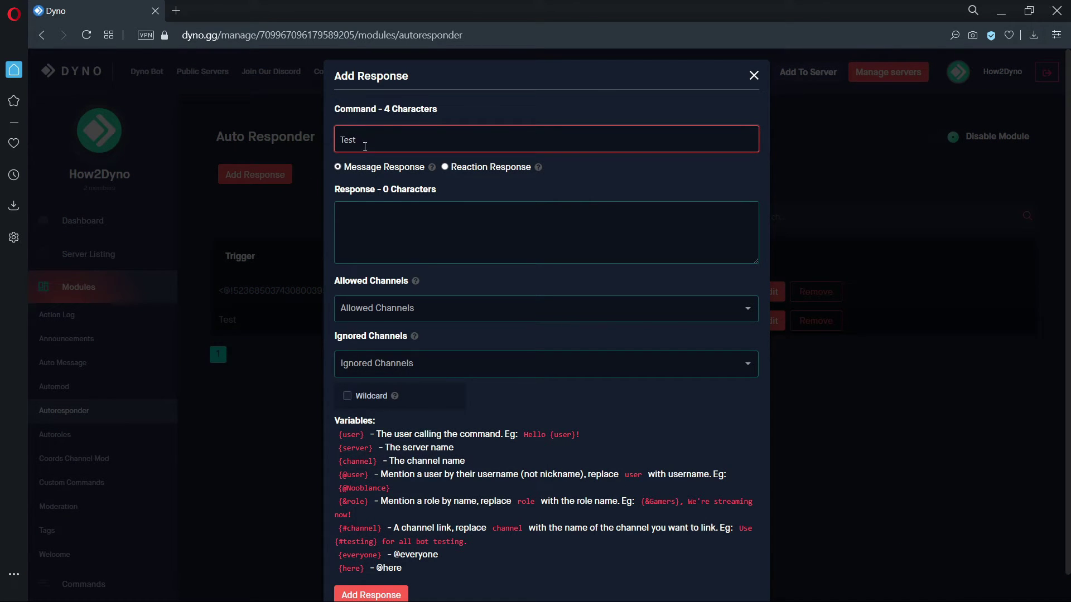
{"action": "left_click", "coordinate": [351, 212]}
{"action": "type", "text": "Test 2"}
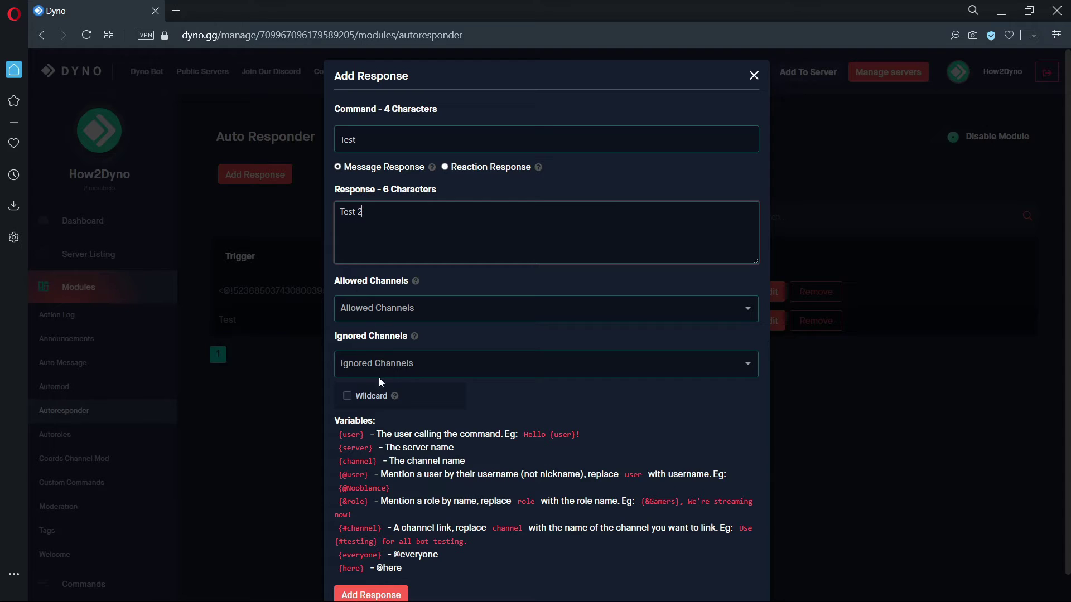
{"action": "left_click", "coordinate": [383, 594]}
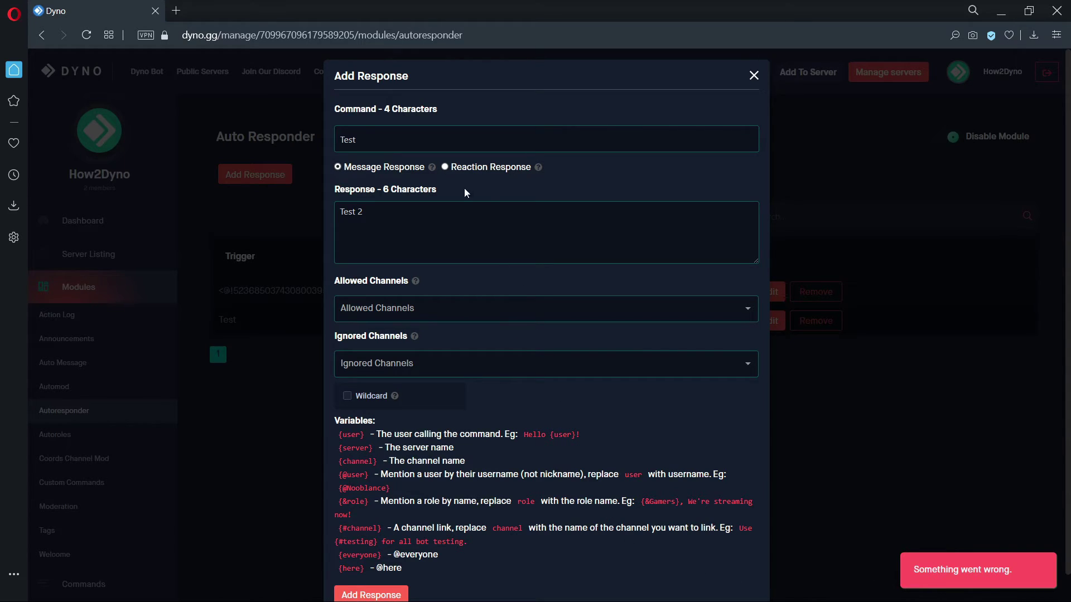
{"action": "left_click", "coordinate": [439, 139]}
{"action": "type", "text": "2"}
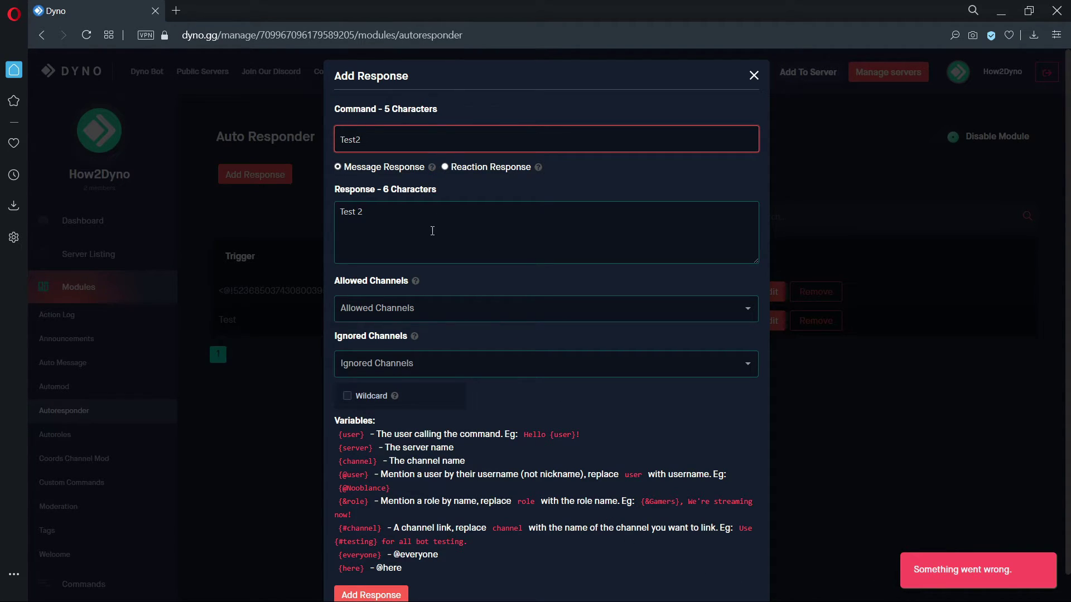
{"action": "left_click", "coordinate": [385, 593]}
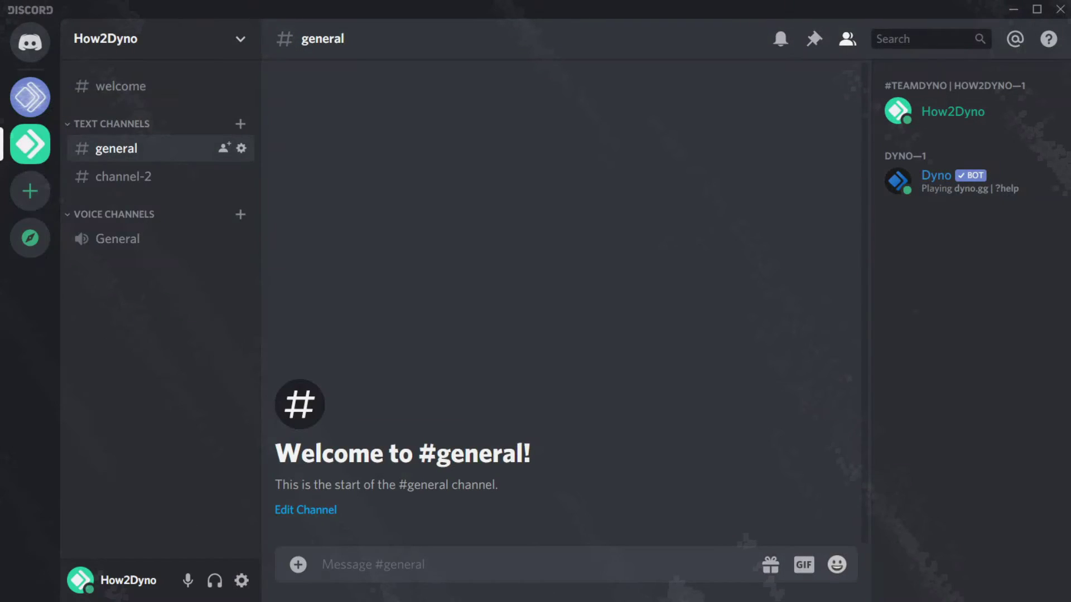
Step: Send a member mention and a 'This is a test' sentence with a mention in #general
{"action": "type", "text": "@ho"}
{"action": "key", "text": "Tab"}
{"action": "key", "text": "Return"}
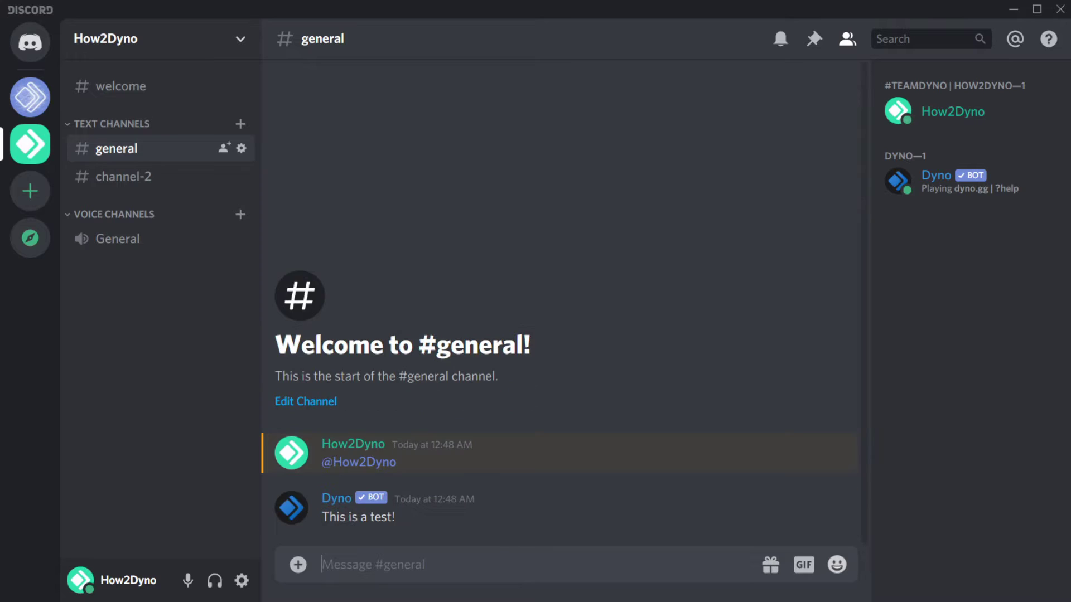
{"action": "type", "text": "This"}
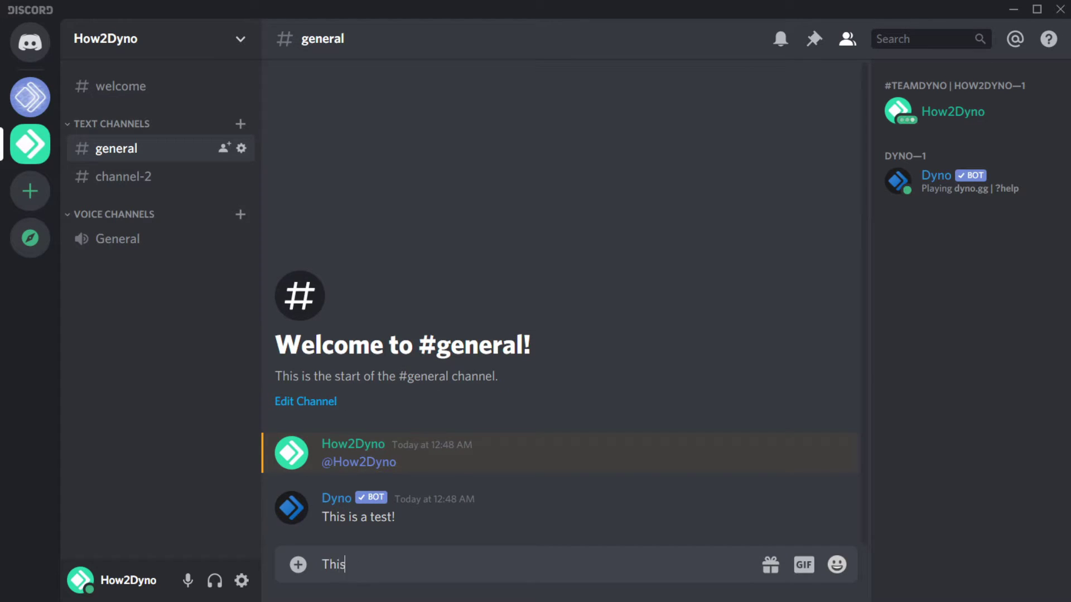
{"action": "type", "text": " is a test @"}
{"action": "key", "text": "Down"}
{"action": "key", "text": "Tab"}
{"action": "key", "text": "Return"}
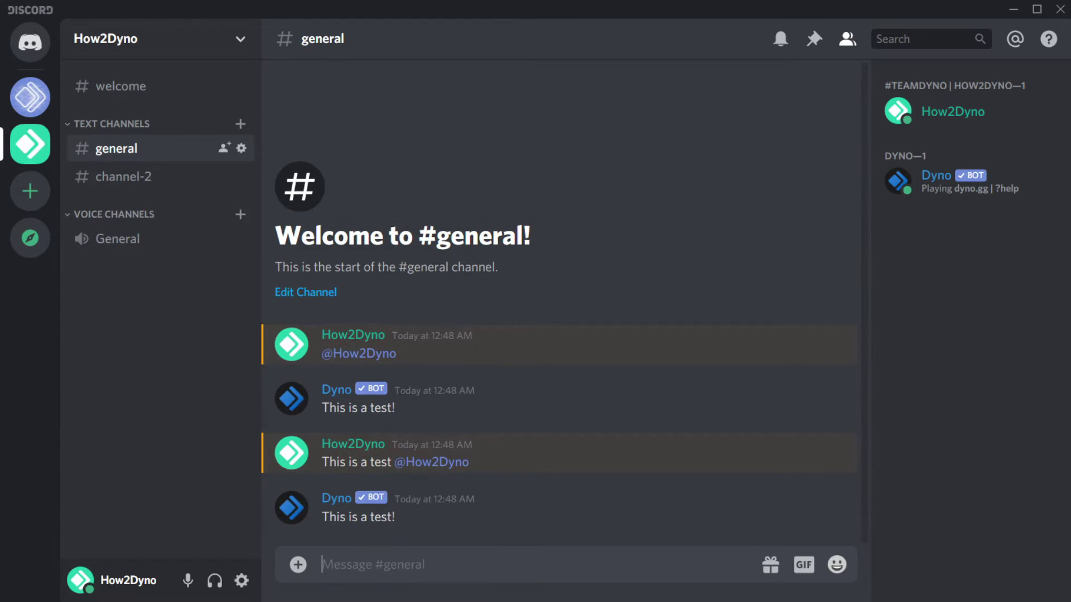
Step: Send 'Test', 'This is a Test' and 'Test' again to check the Test trigger
{"action": "type", "text": "Test"}
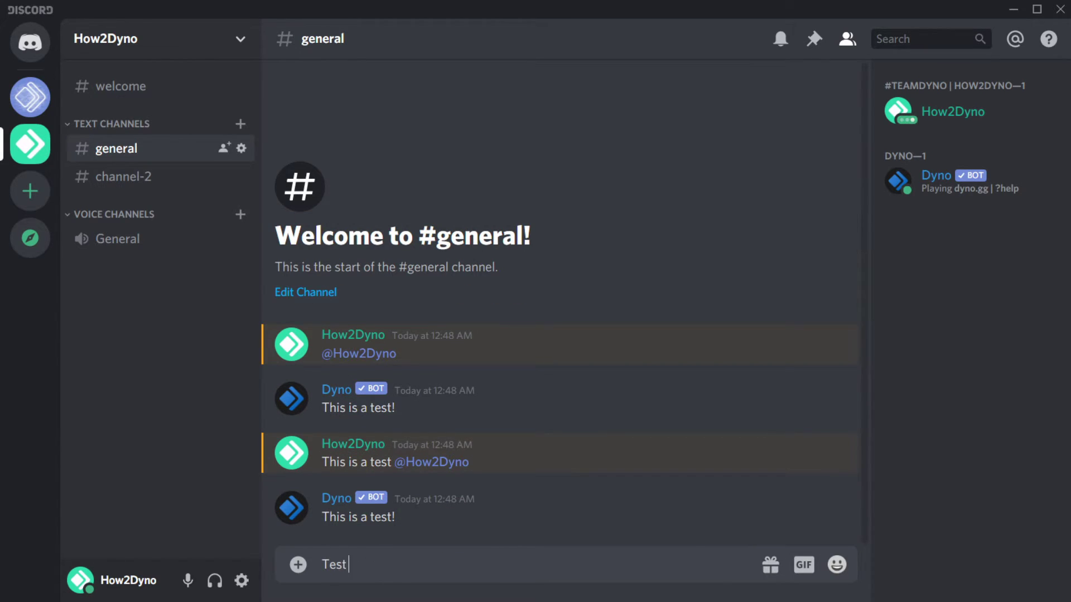
{"action": "key", "text": "Return"}
{"action": "type", "text": "T"}
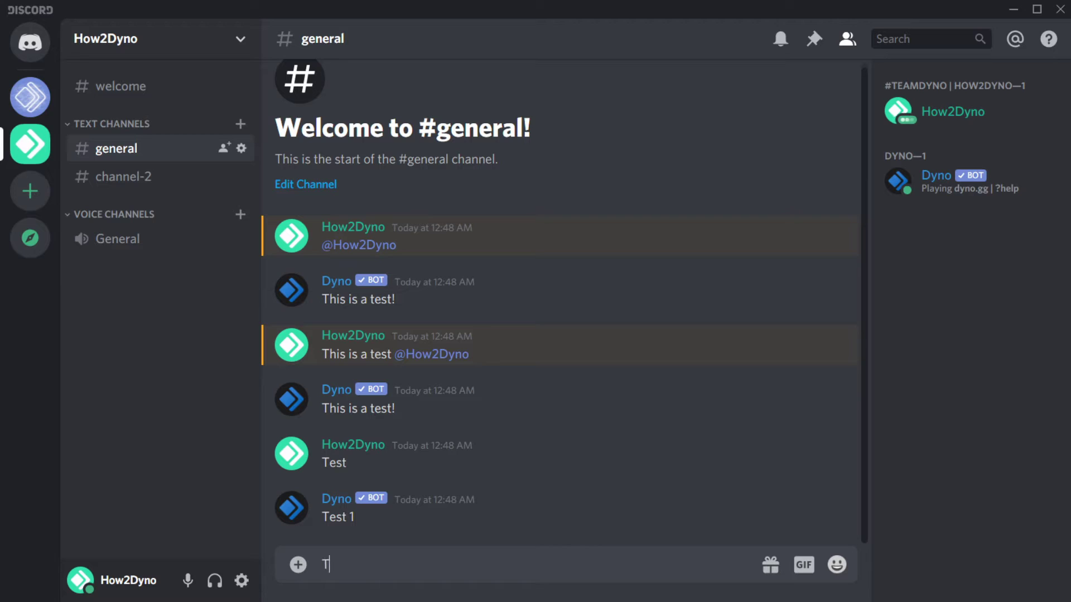
{"action": "type", "text": "his is a Test"}
{"action": "key", "text": "Return"}
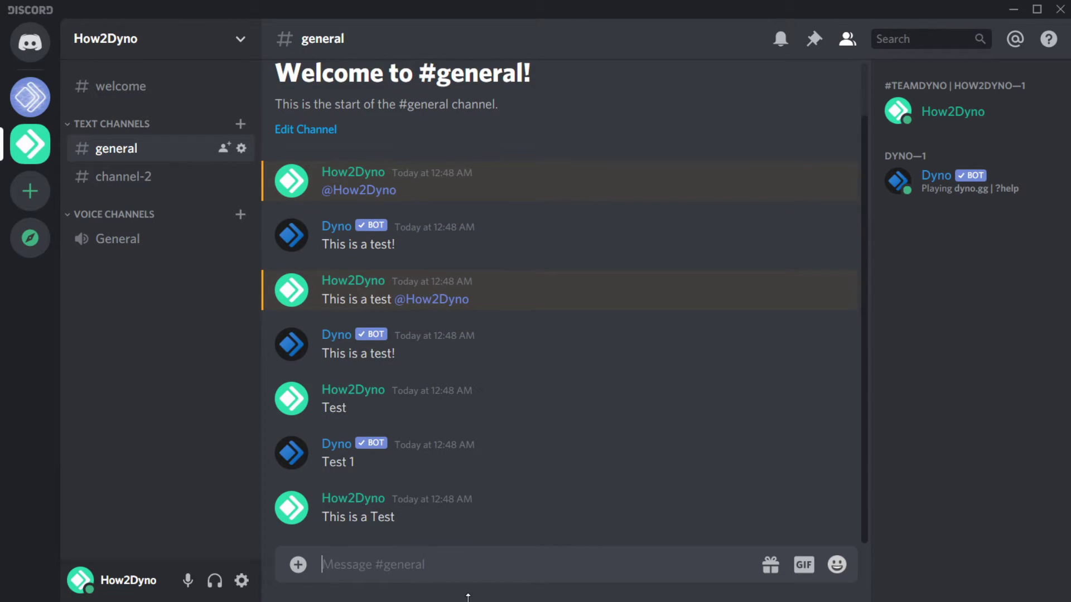
{"action": "type", "text": "Test"}
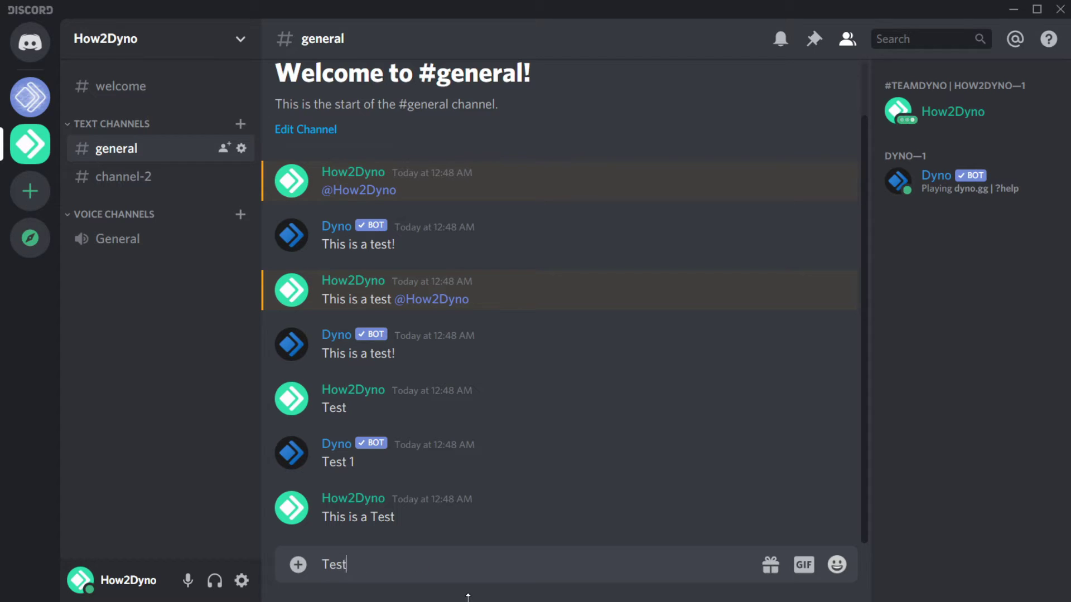
{"action": "key", "text": "Return"}
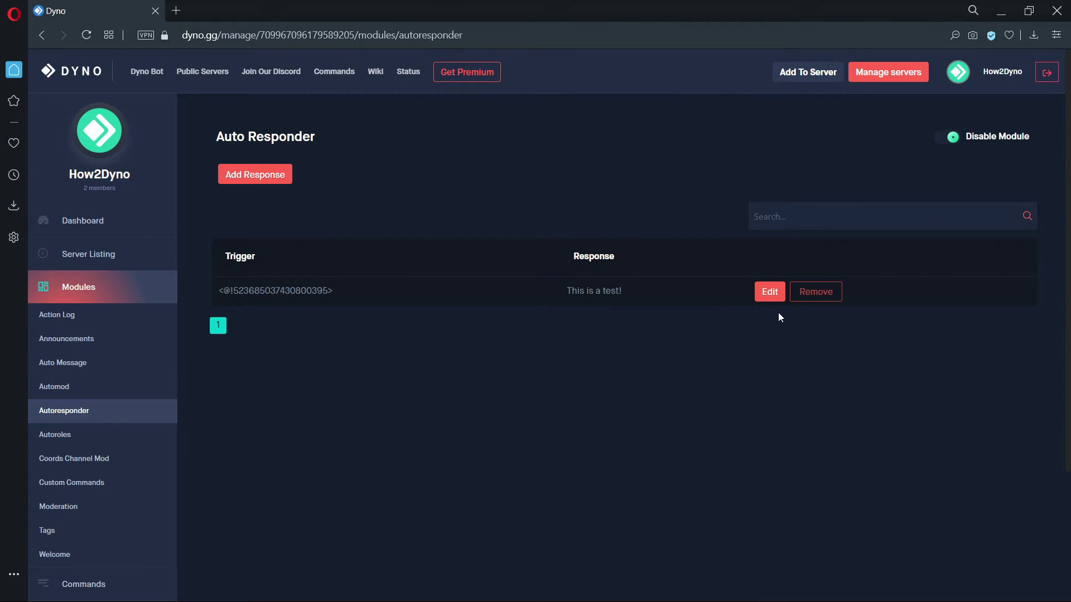
Step: Delete the old mention response and start a new one with the pasted mention as trigger
{"action": "left_click", "coordinate": [803, 296]}
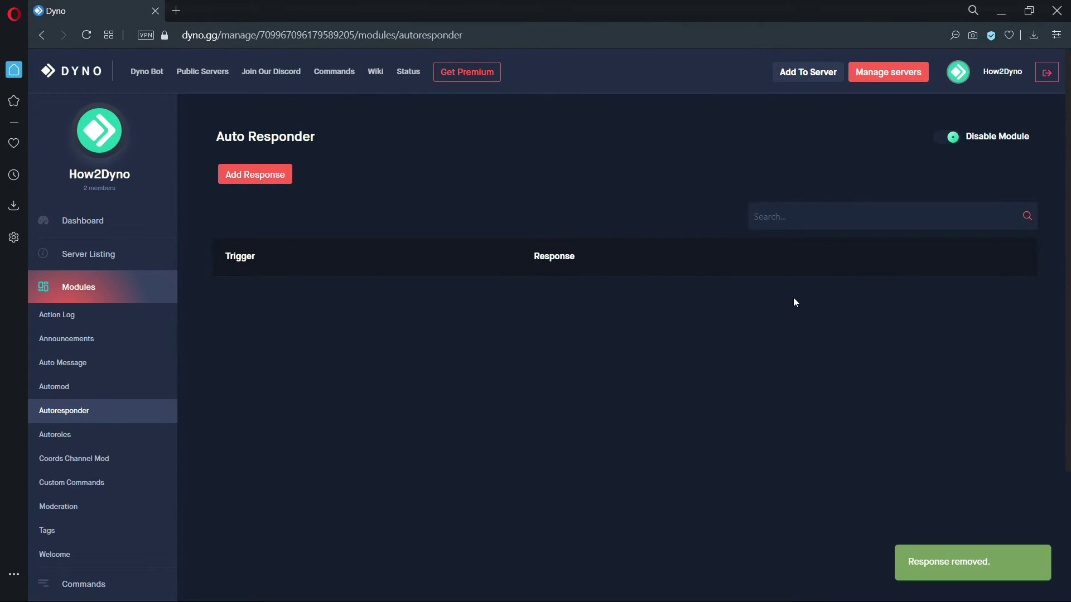
{"action": "left_click", "coordinate": [276, 174]}
{"action": "left_click", "coordinate": [370, 146]}
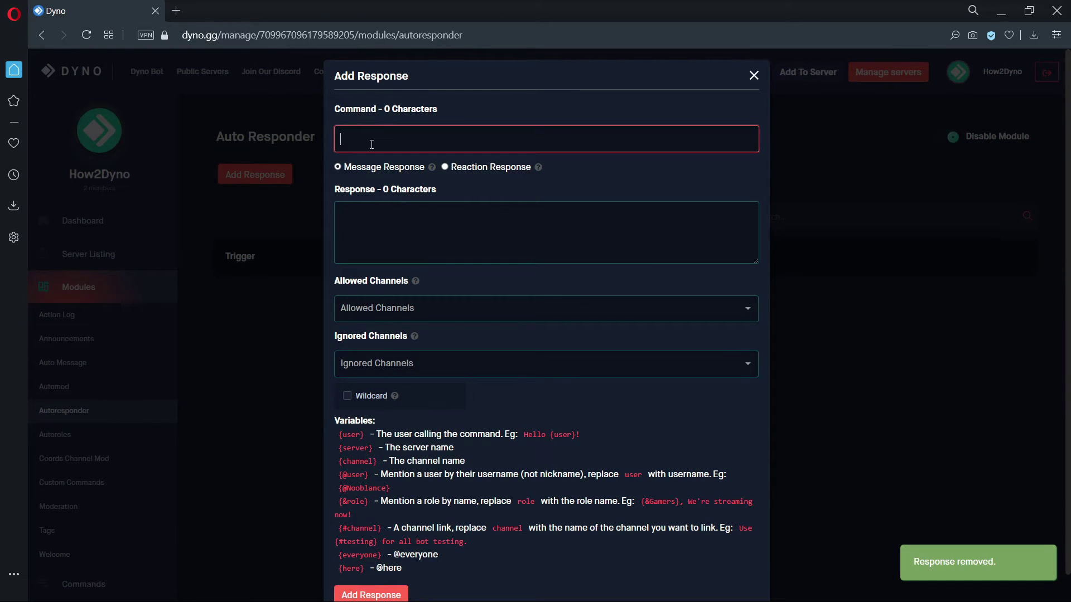
{"action": "key", "text": "ctrl+v"}
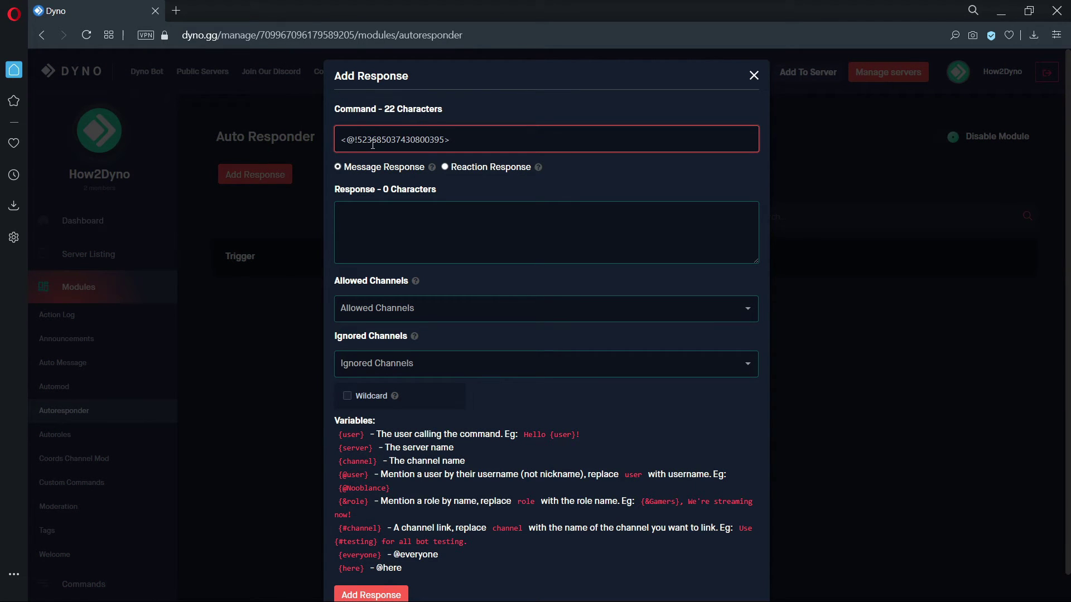
Step: Make it a Reaction Response with the heart-eyes emoji, enable Wildcard, and save
{"action": "left_click", "coordinate": [444, 168]}
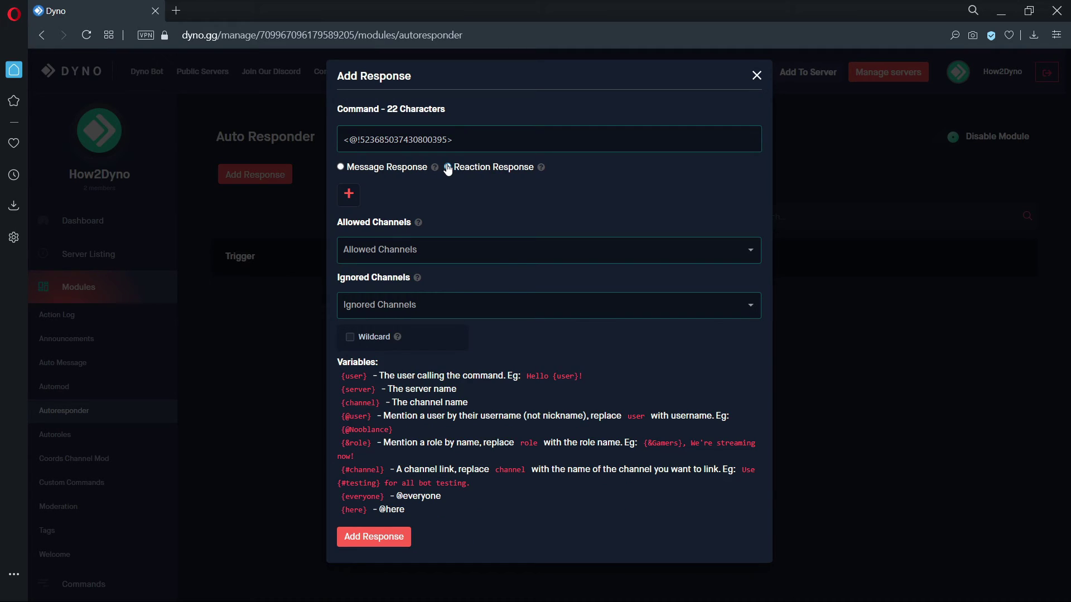
{"action": "left_click", "coordinate": [350, 196]}
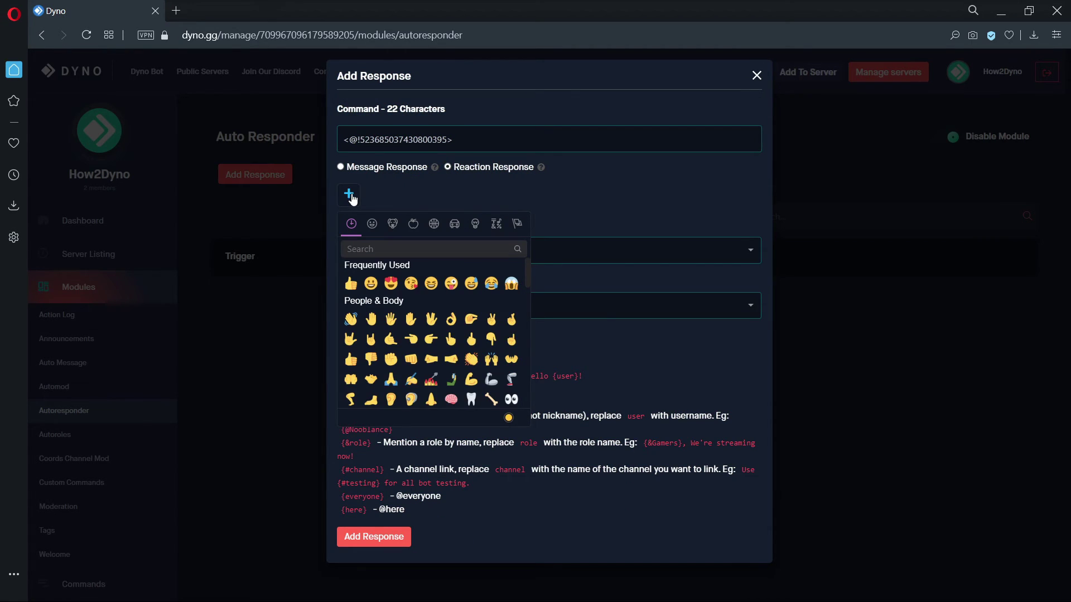
{"action": "left_click", "coordinate": [392, 282]}
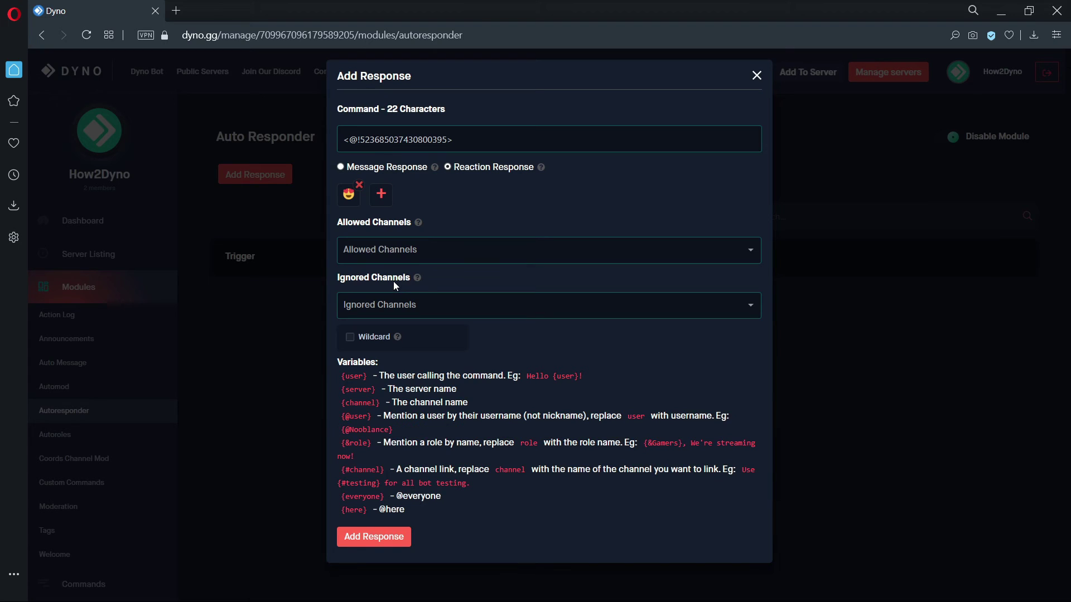
{"action": "left_click", "coordinate": [350, 338]}
{"action": "left_click", "coordinate": [379, 537]}
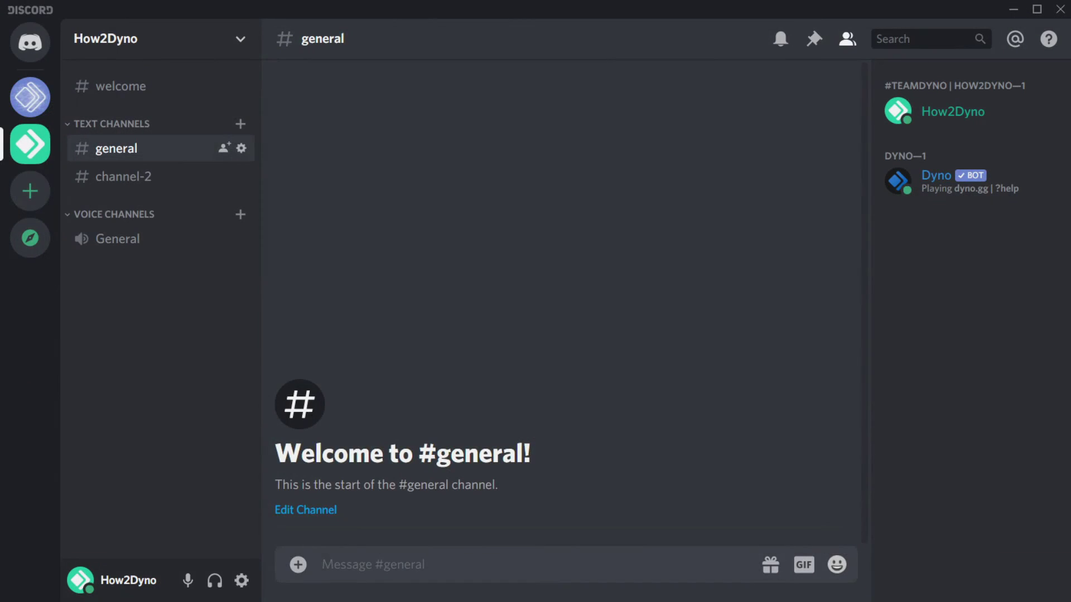
Step: Send a member mention in #general to test the heart-eyes reaction response
{"action": "type", "text": "@how"}
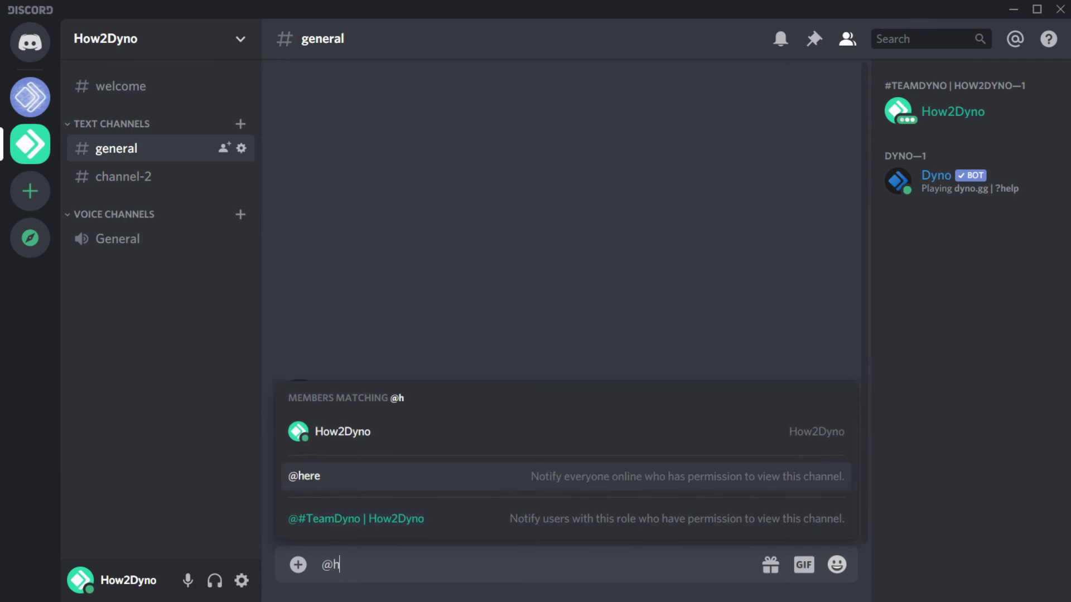
{"action": "key", "text": "Return"}
{"action": "key", "text": "Return"}
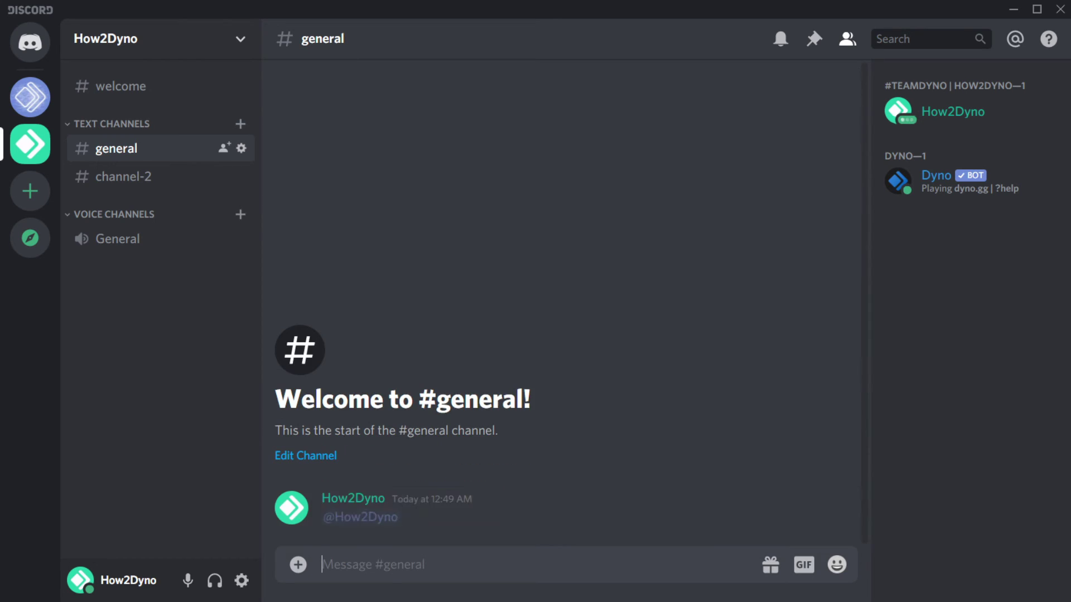